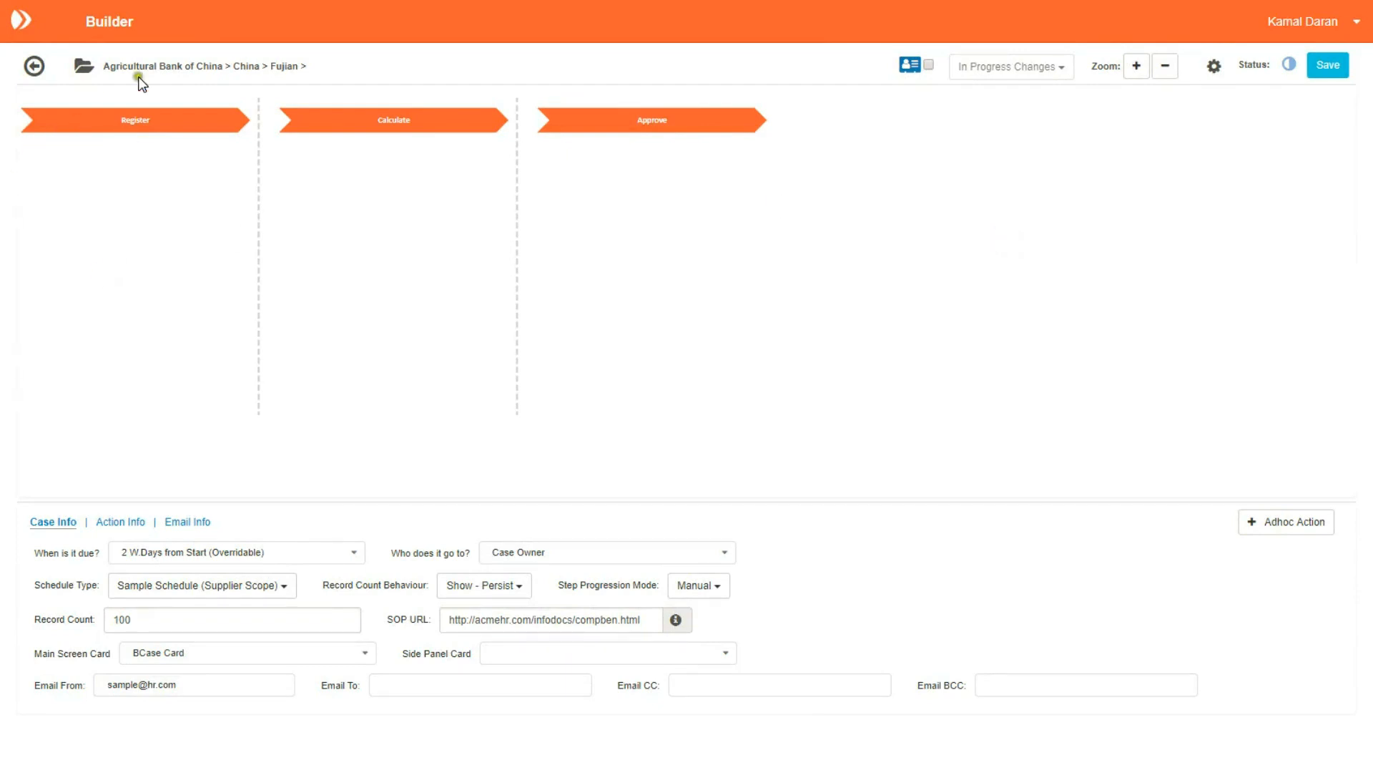
# Step: Add Benefit Approval Check as the Register stage's first action, followed by Manual Action
pyautogui.click(130, 139)
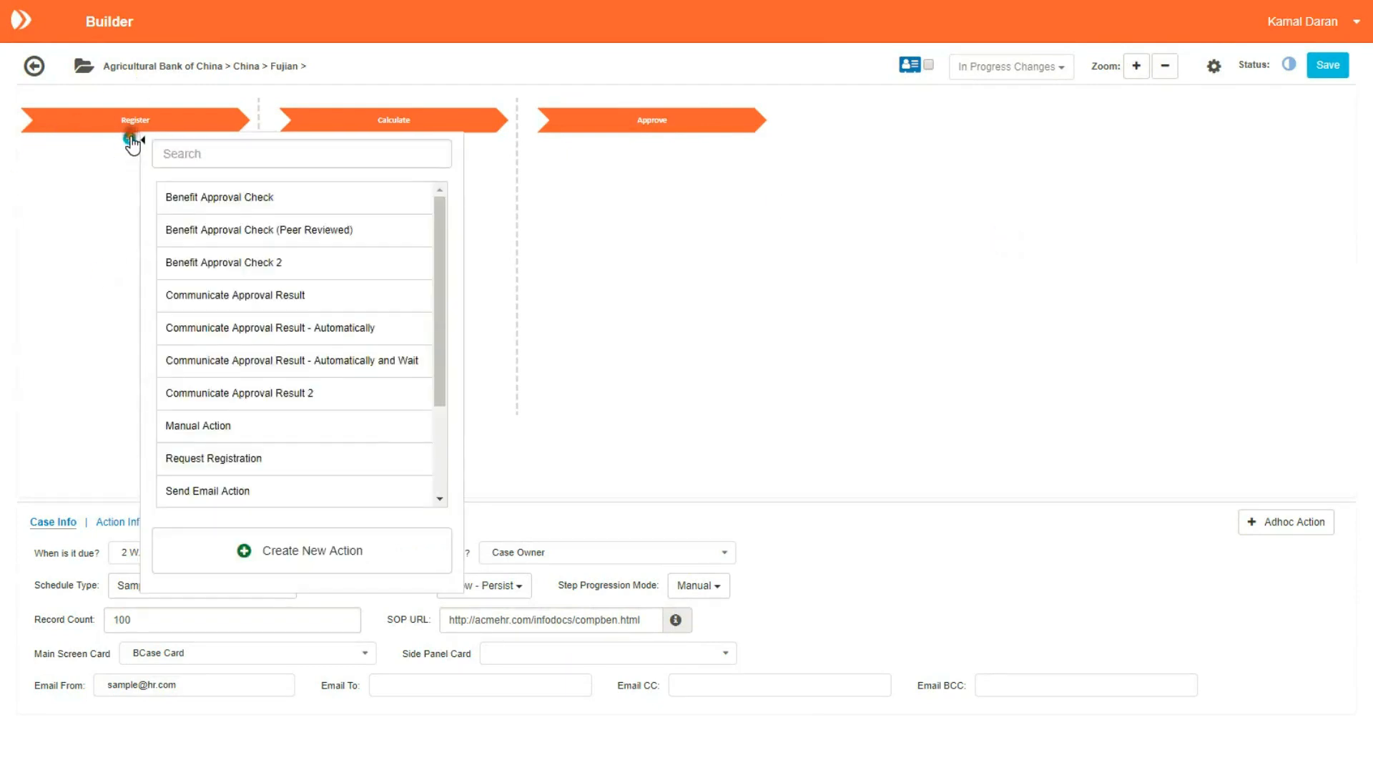
pyautogui.click(233, 204)
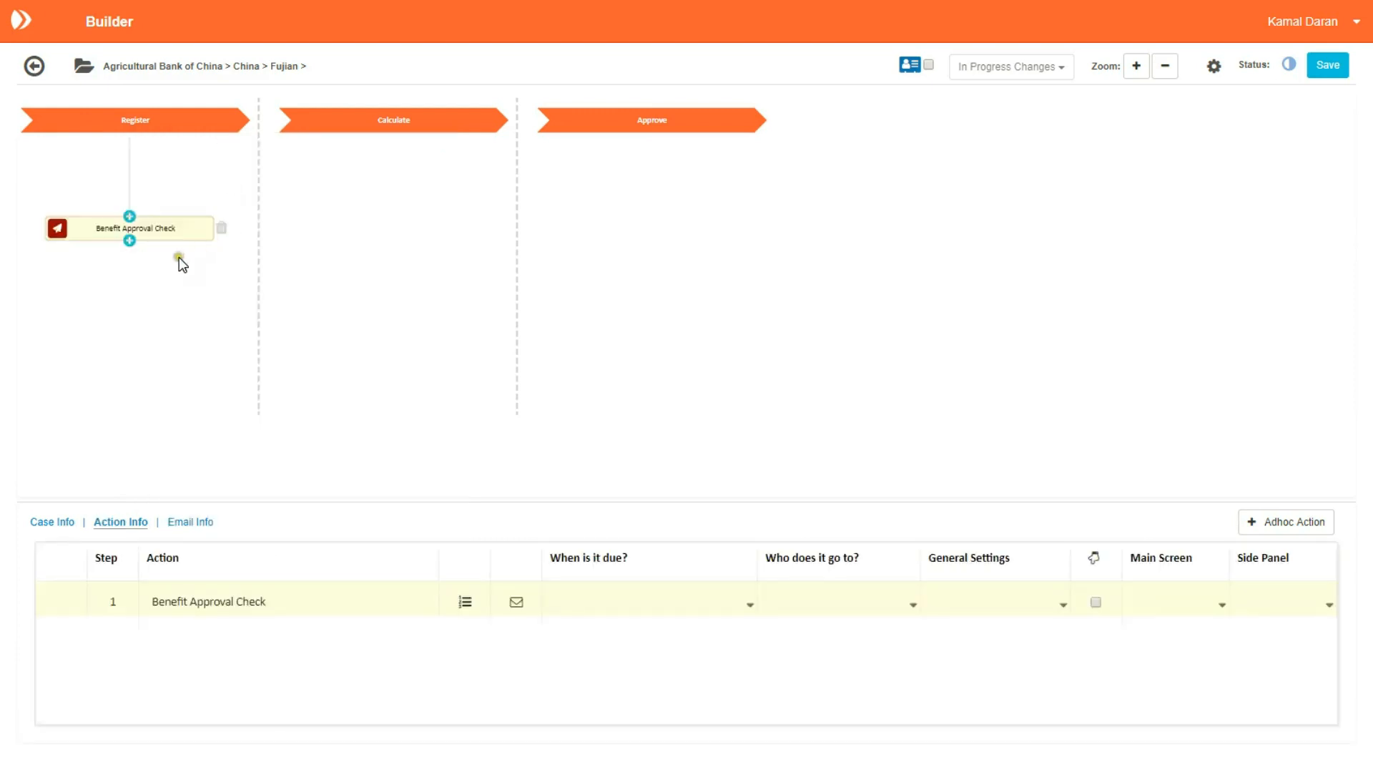
pyautogui.click(128, 241)
pyautogui.click(324, 171)
pyautogui.scroll(-3, 429, 203)
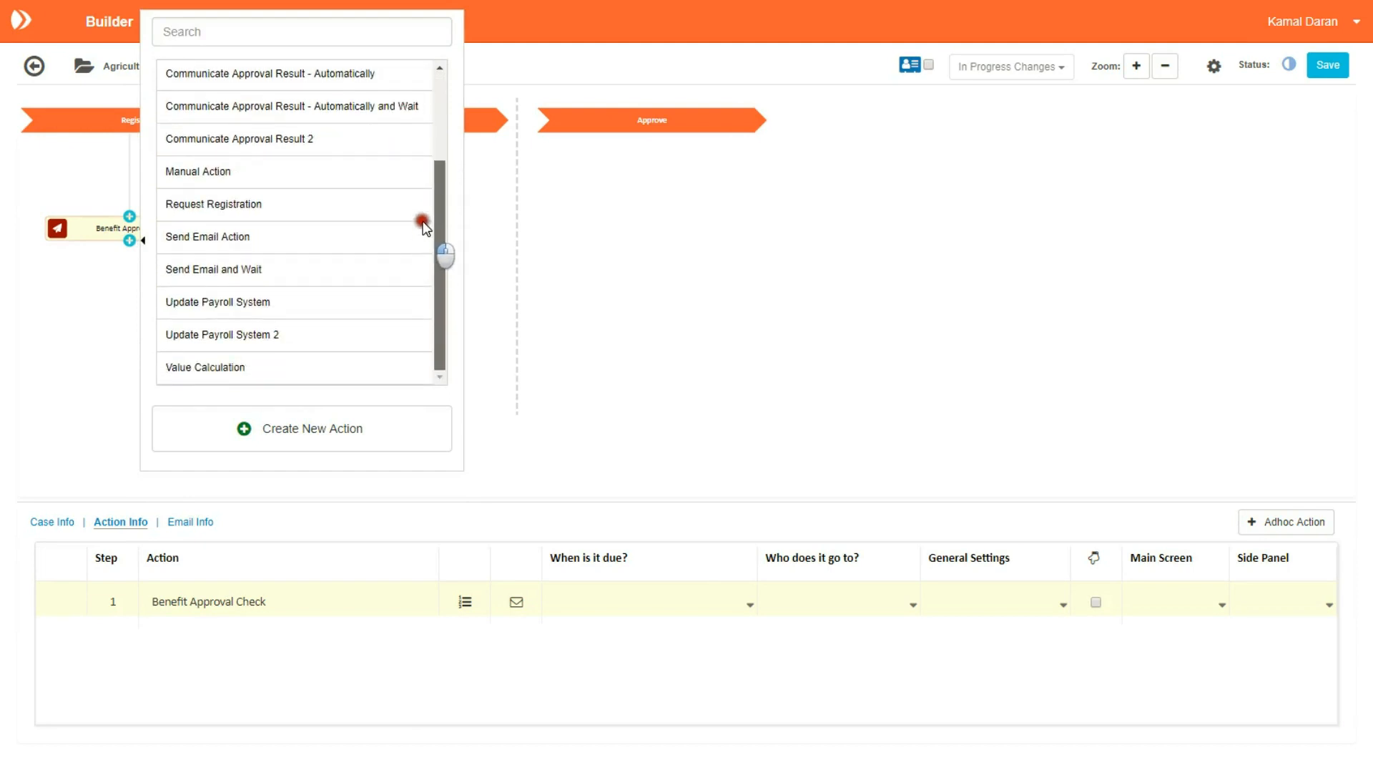
pyautogui.scroll(3, 425, 154)
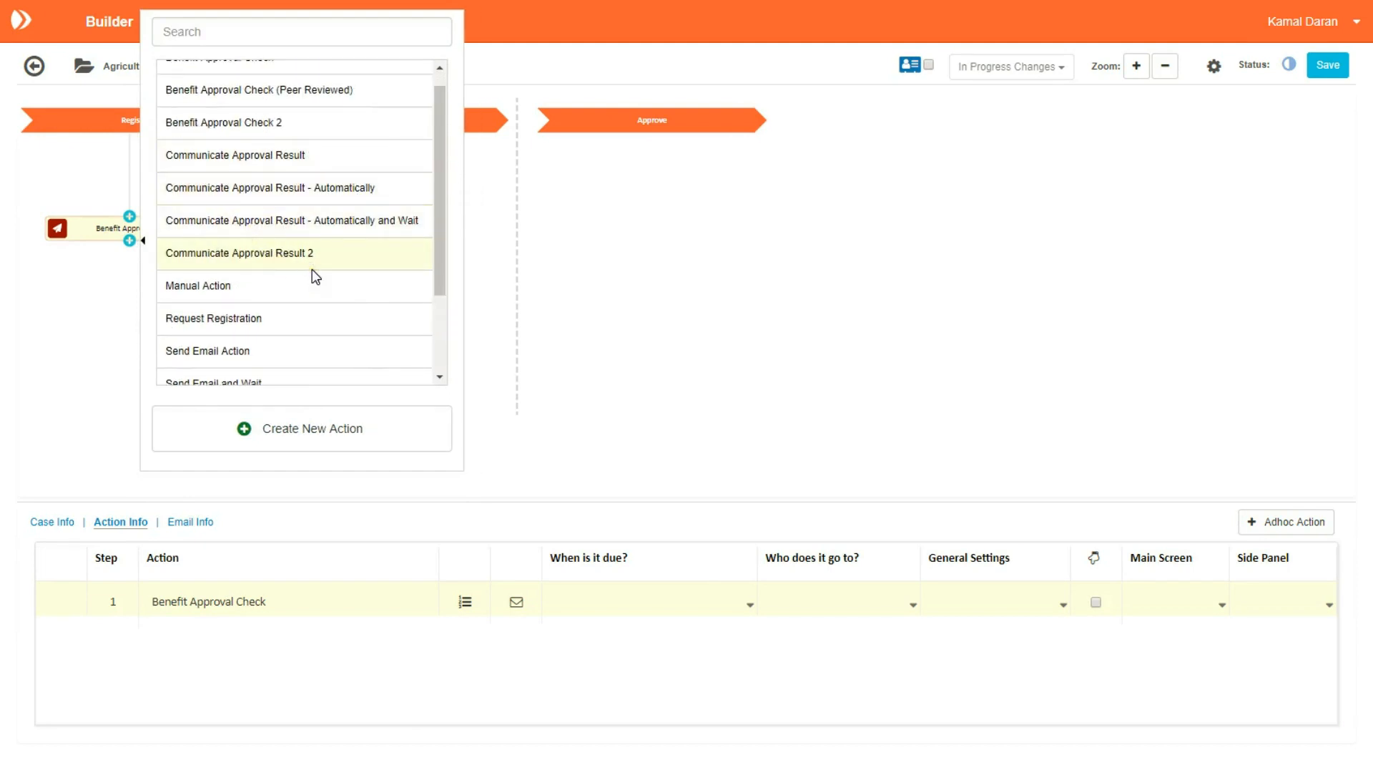
pyautogui.click(292, 286)
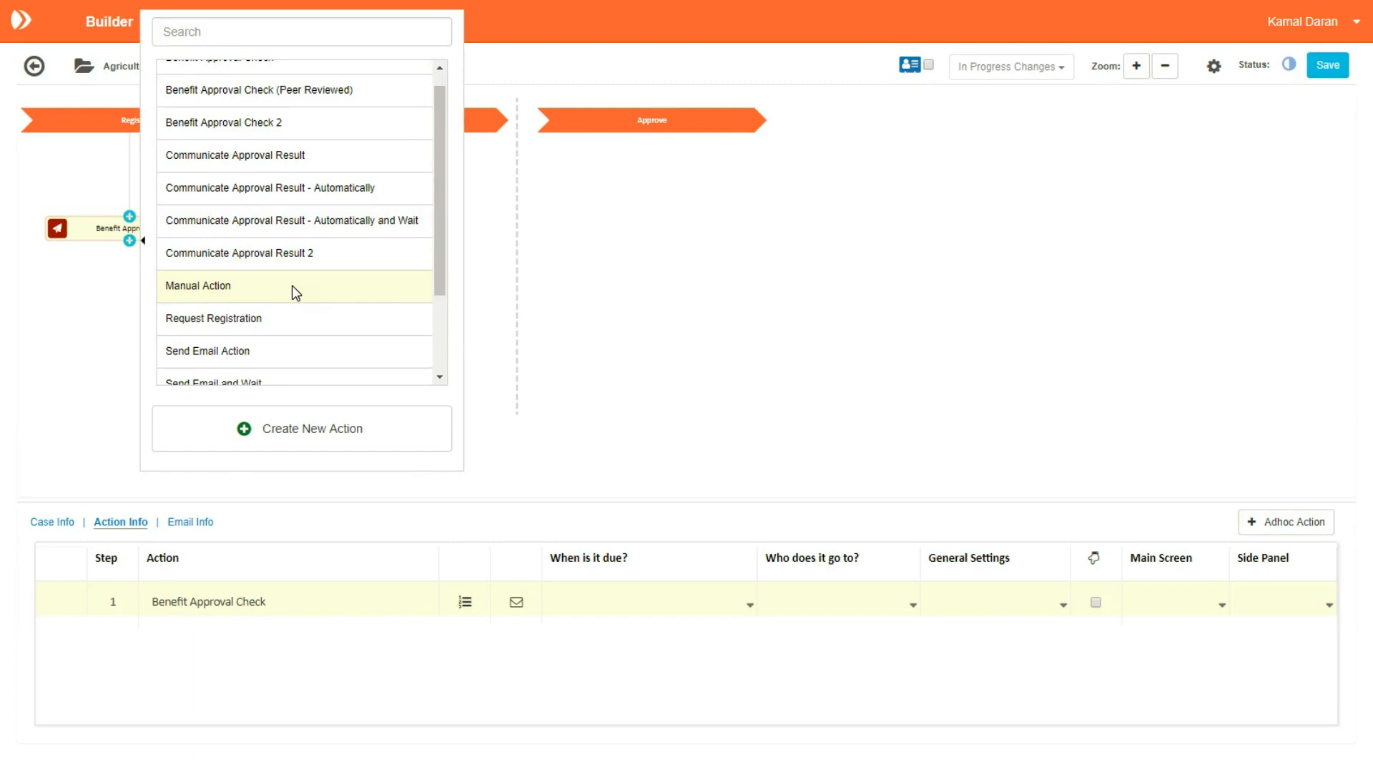
pyautogui.click(192, 296)
# Step: Add Send Email Action as the next step after Manual Action
pyautogui.click(131, 295)
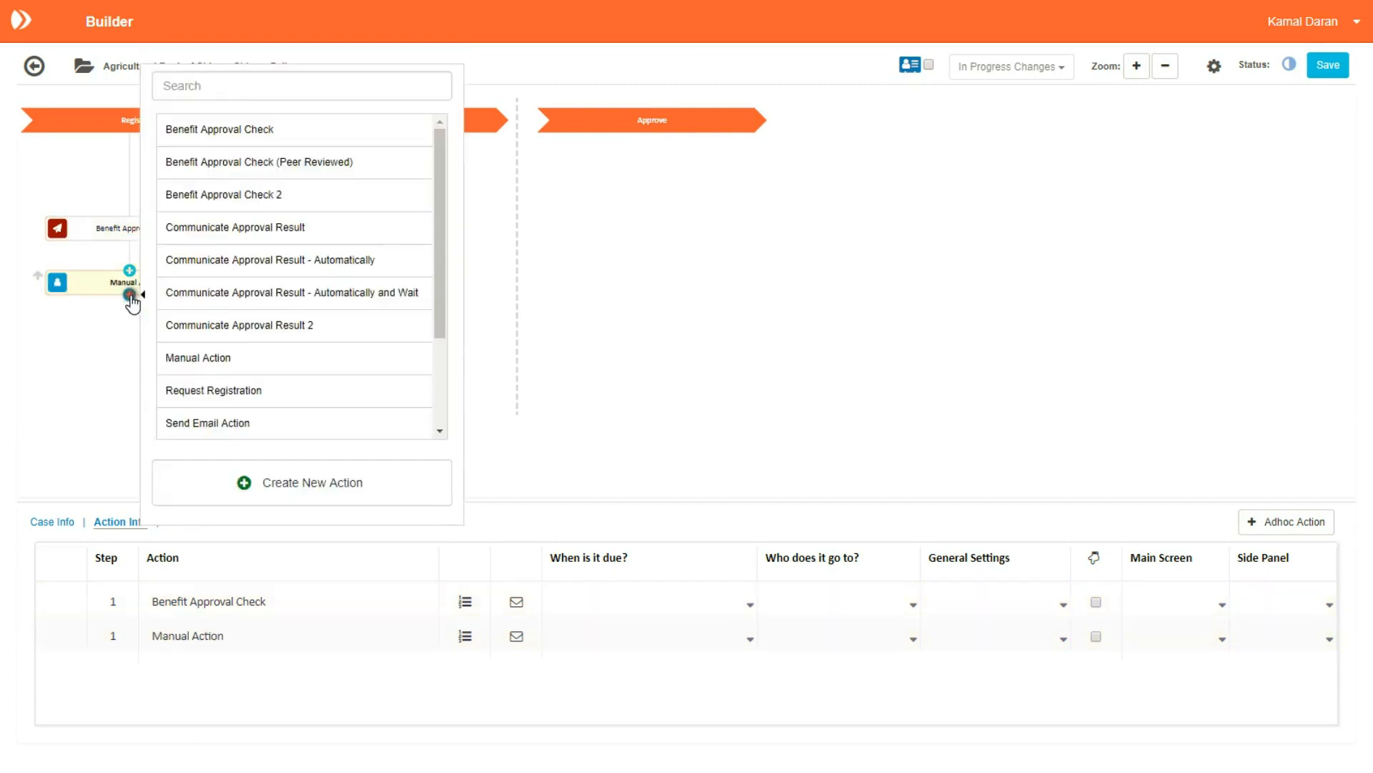
pyautogui.scroll(-2, 434, 362)
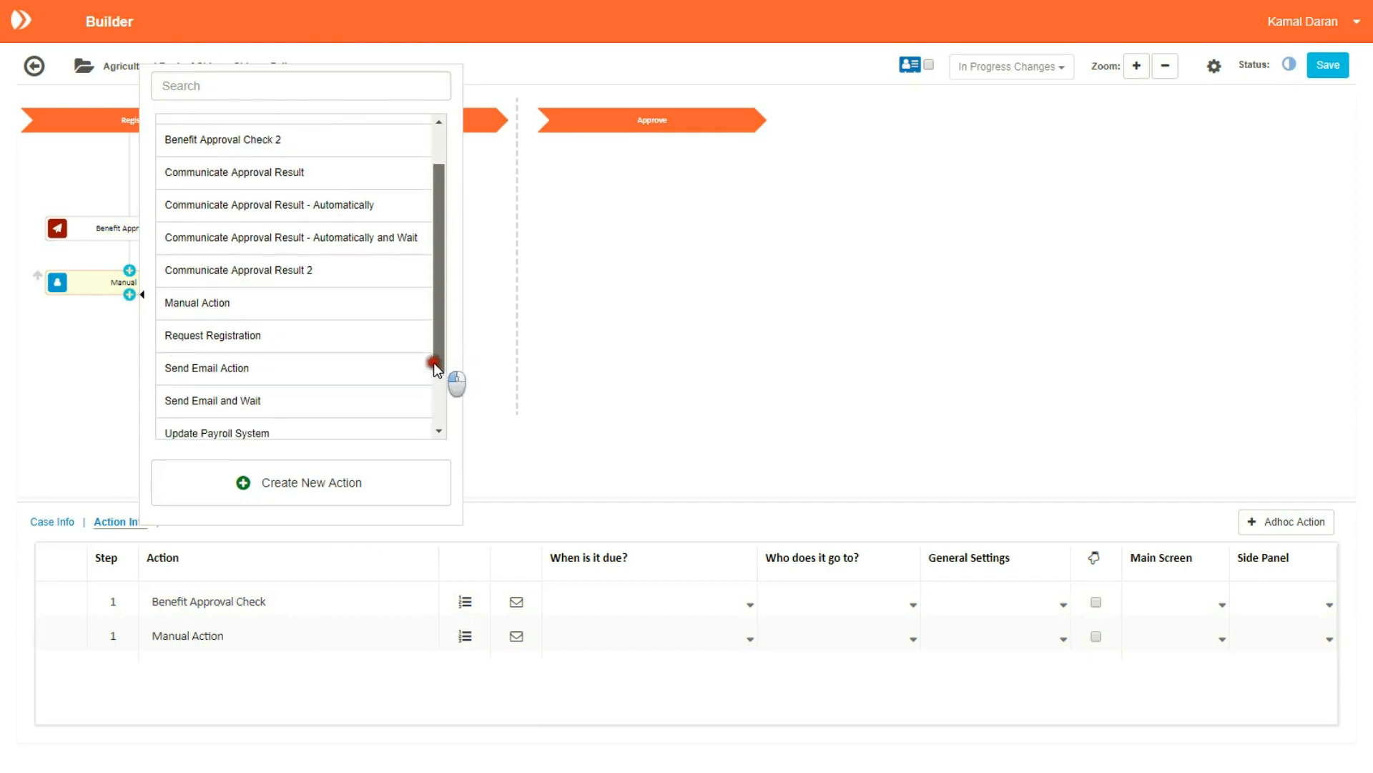
pyautogui.click(195, 360)
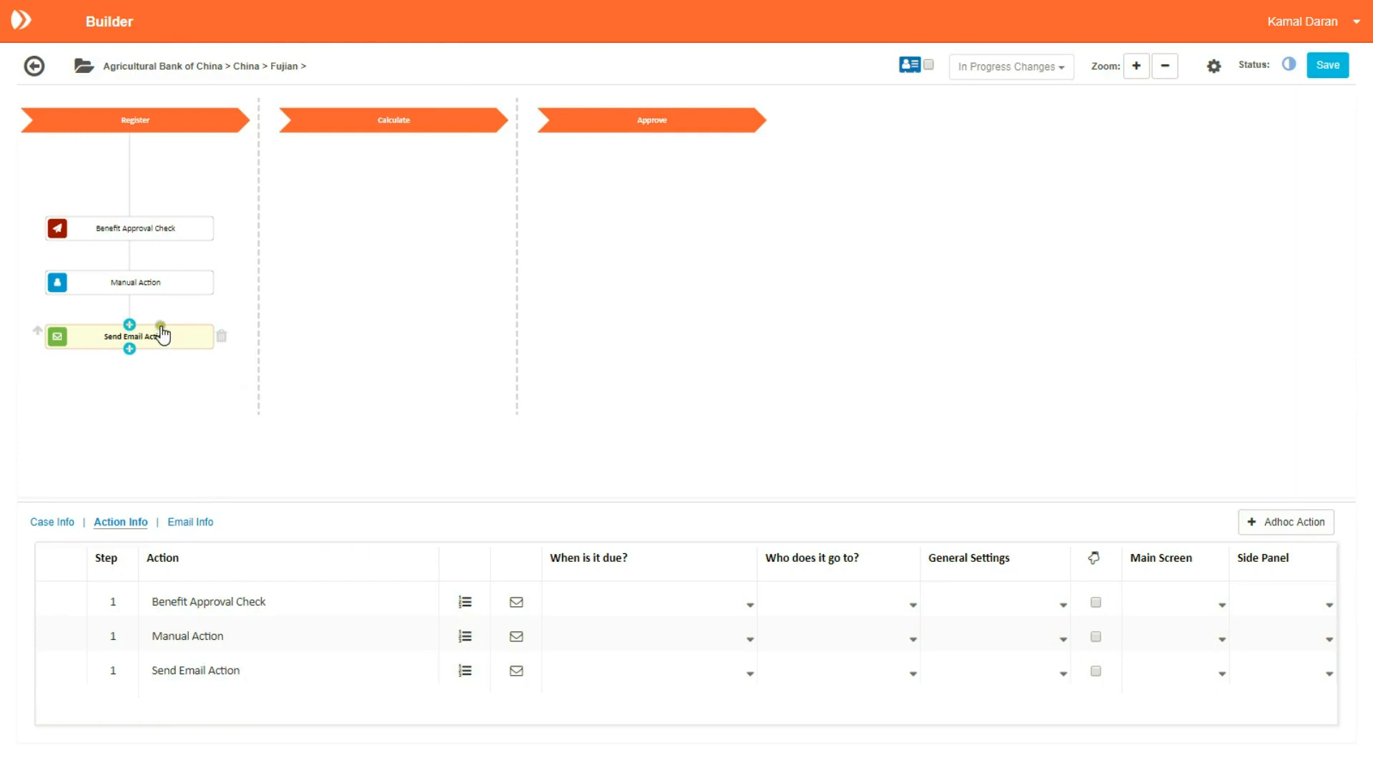
# Step: Add Request Registration as a parallel branch beside Send Email Action
pyautogui.click(130, 297)
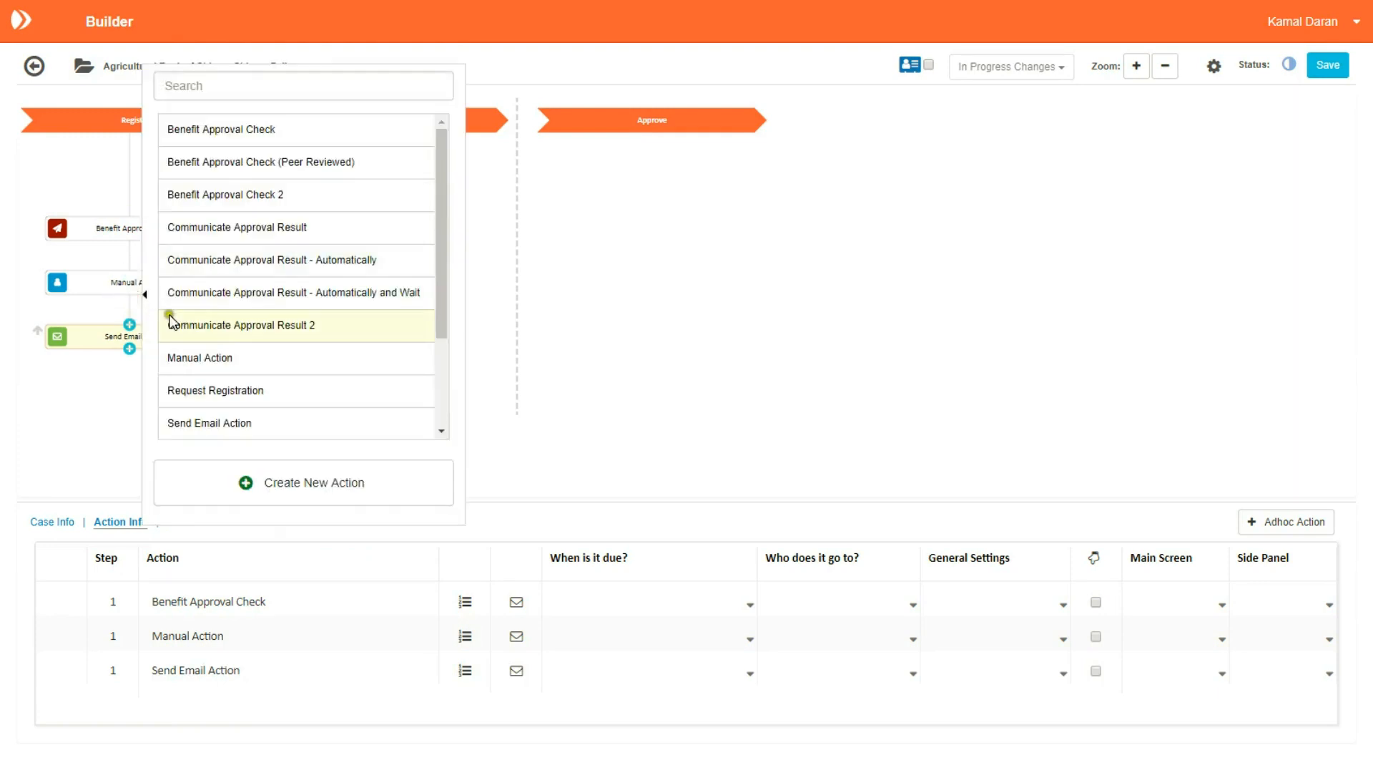
pyautogui.click(242, 392)
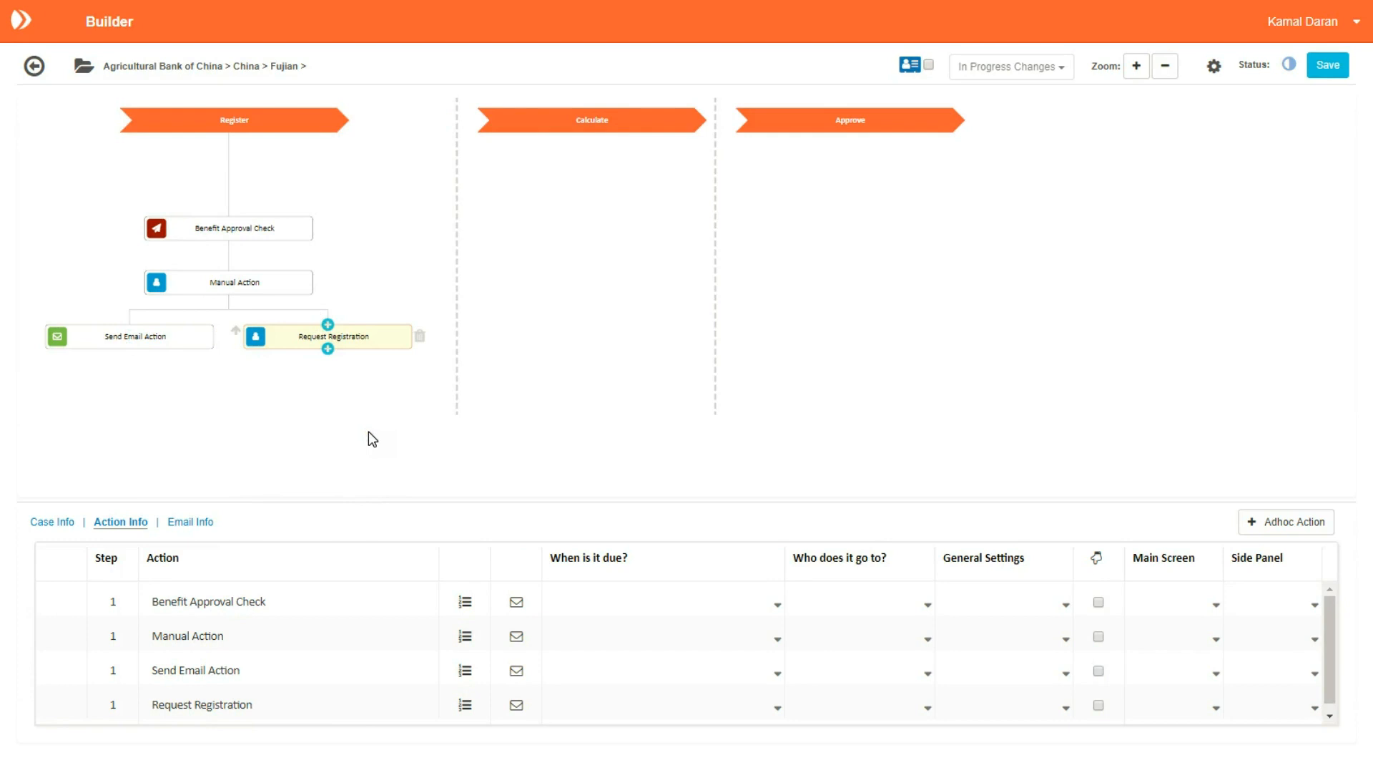
pyautogui.click(286, 380)
pyautogui.click(284, 295)
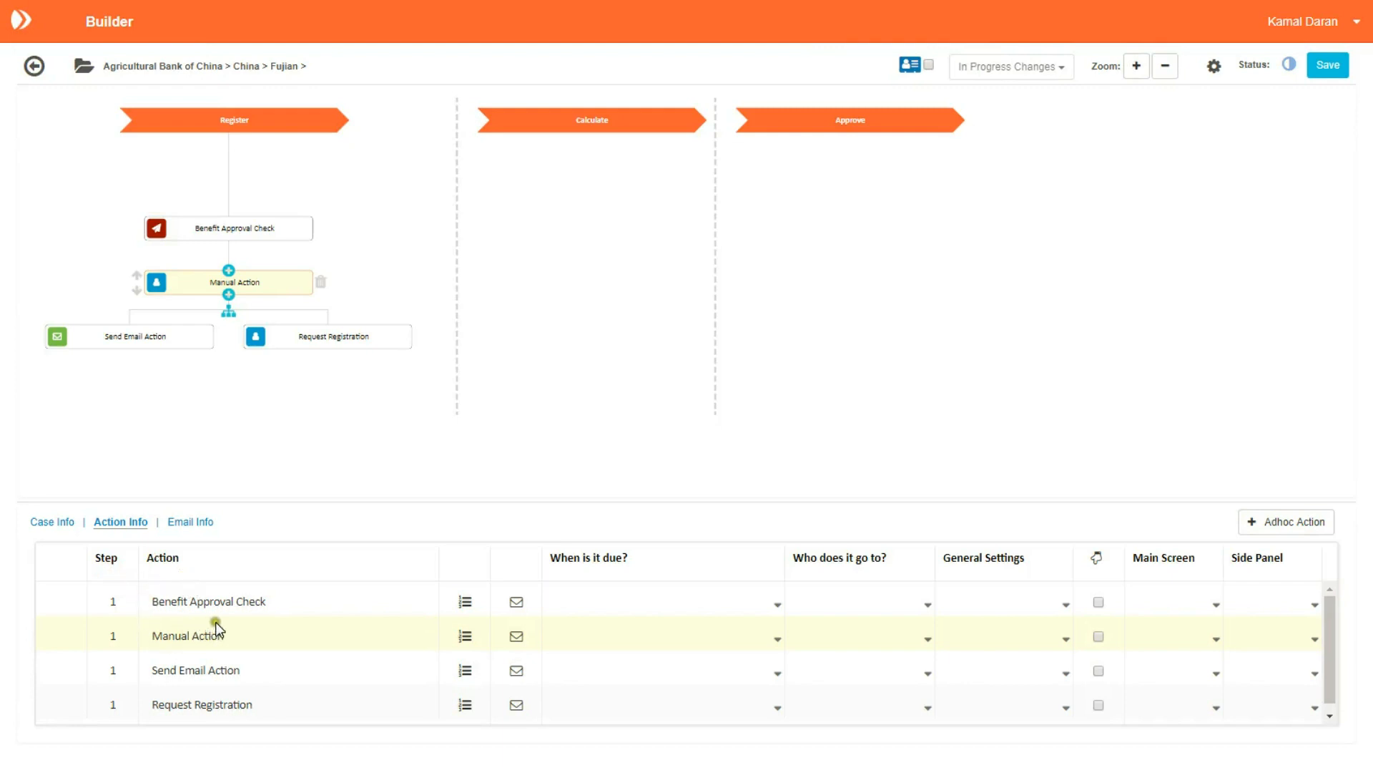
# Step: Dismiss the Pending Action Changes warning and open Benefit Approval Check's Email Reminders dialog
pyautogui.click(463, 603)
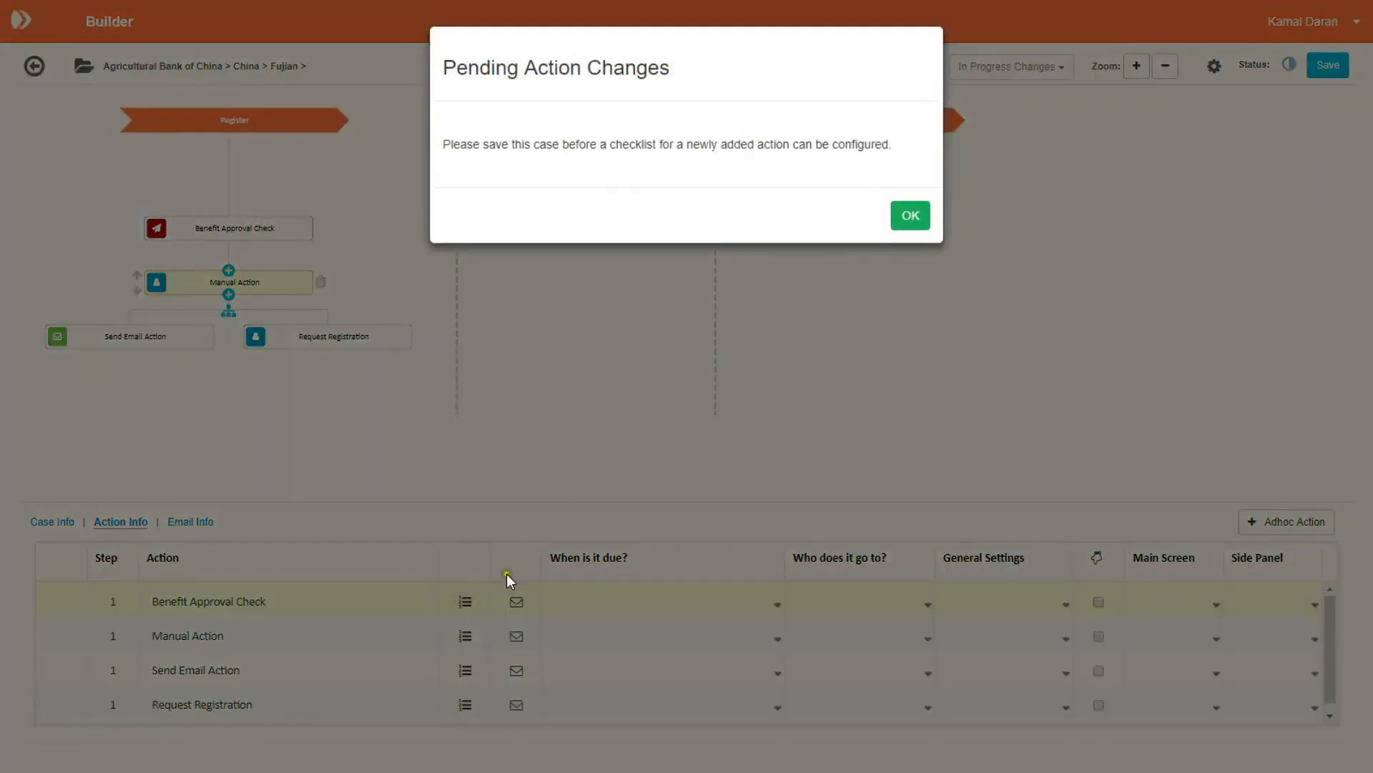
pyautogui.click(909, 216)
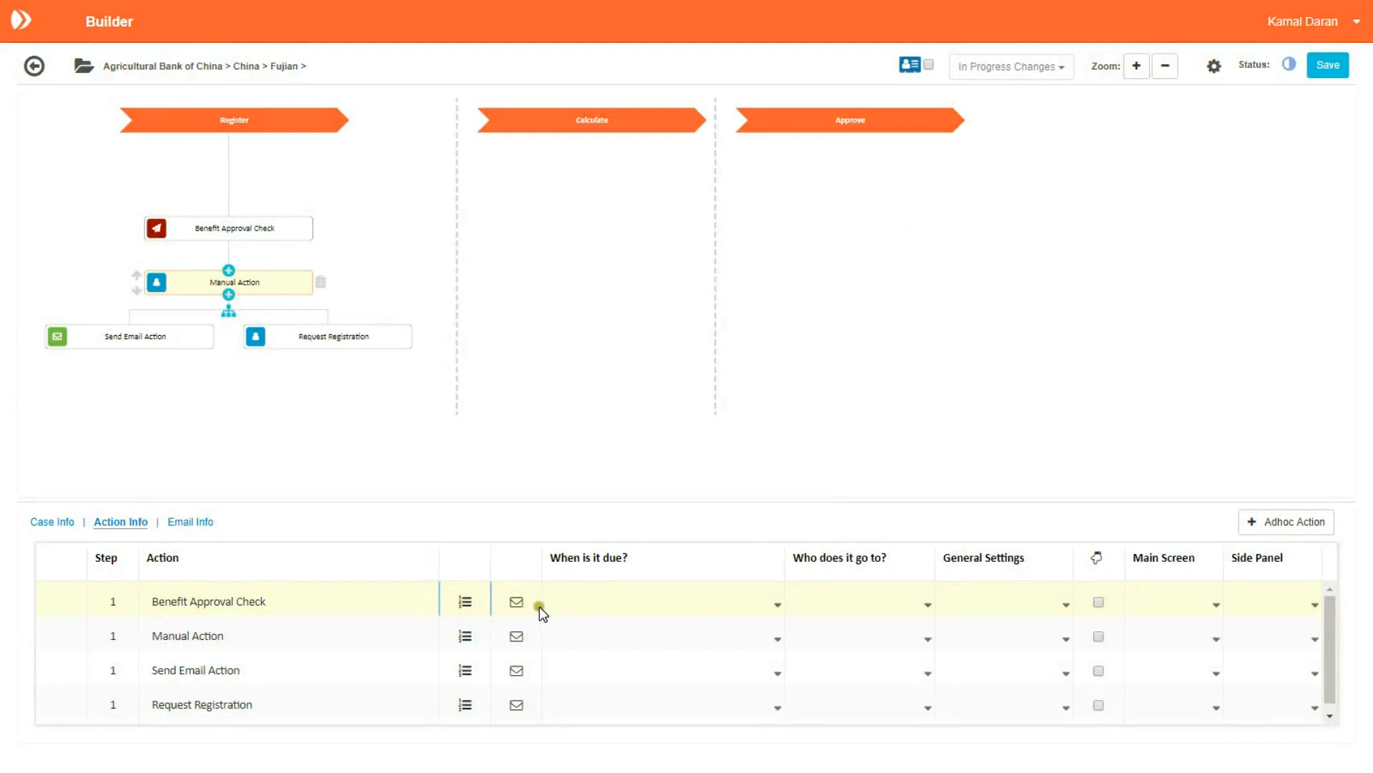
pyautogui.click(515, 604)
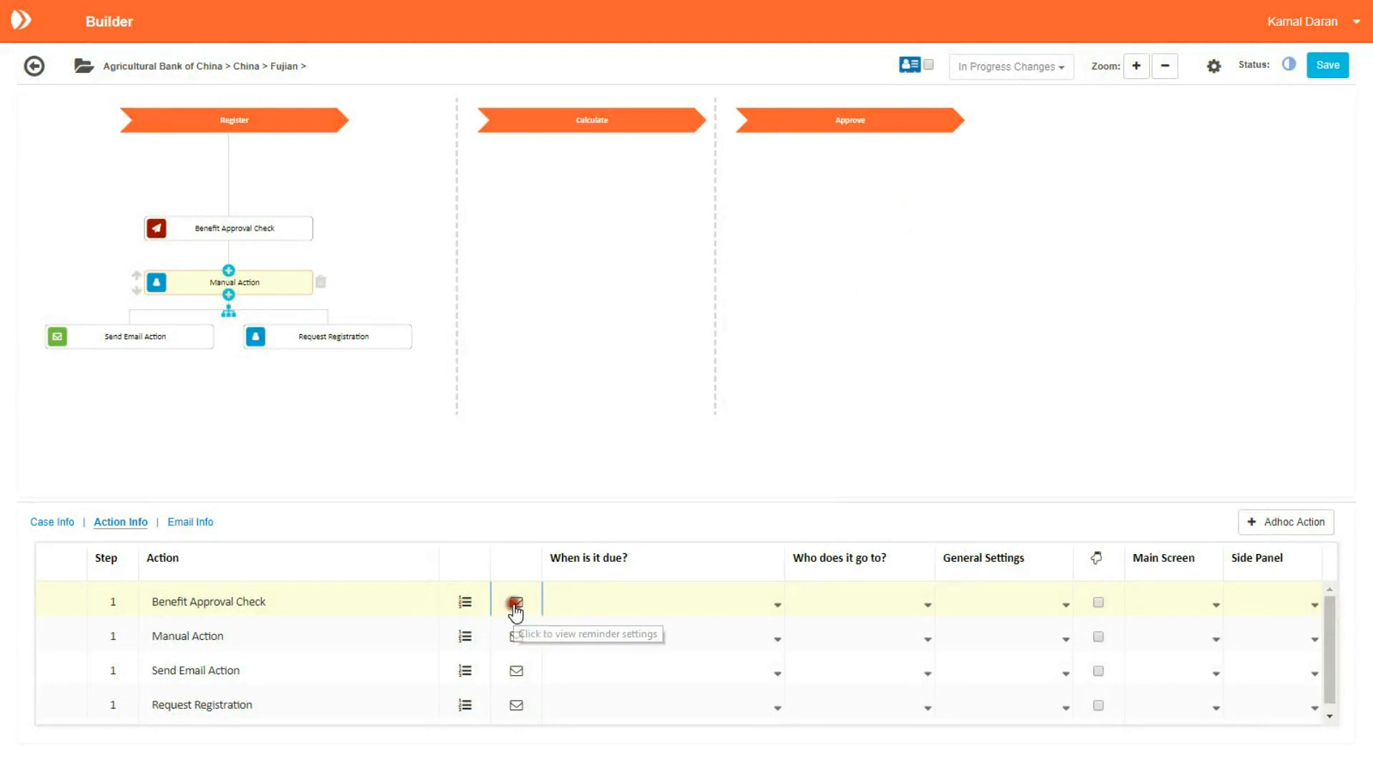
pyautogui.click(516, 604)
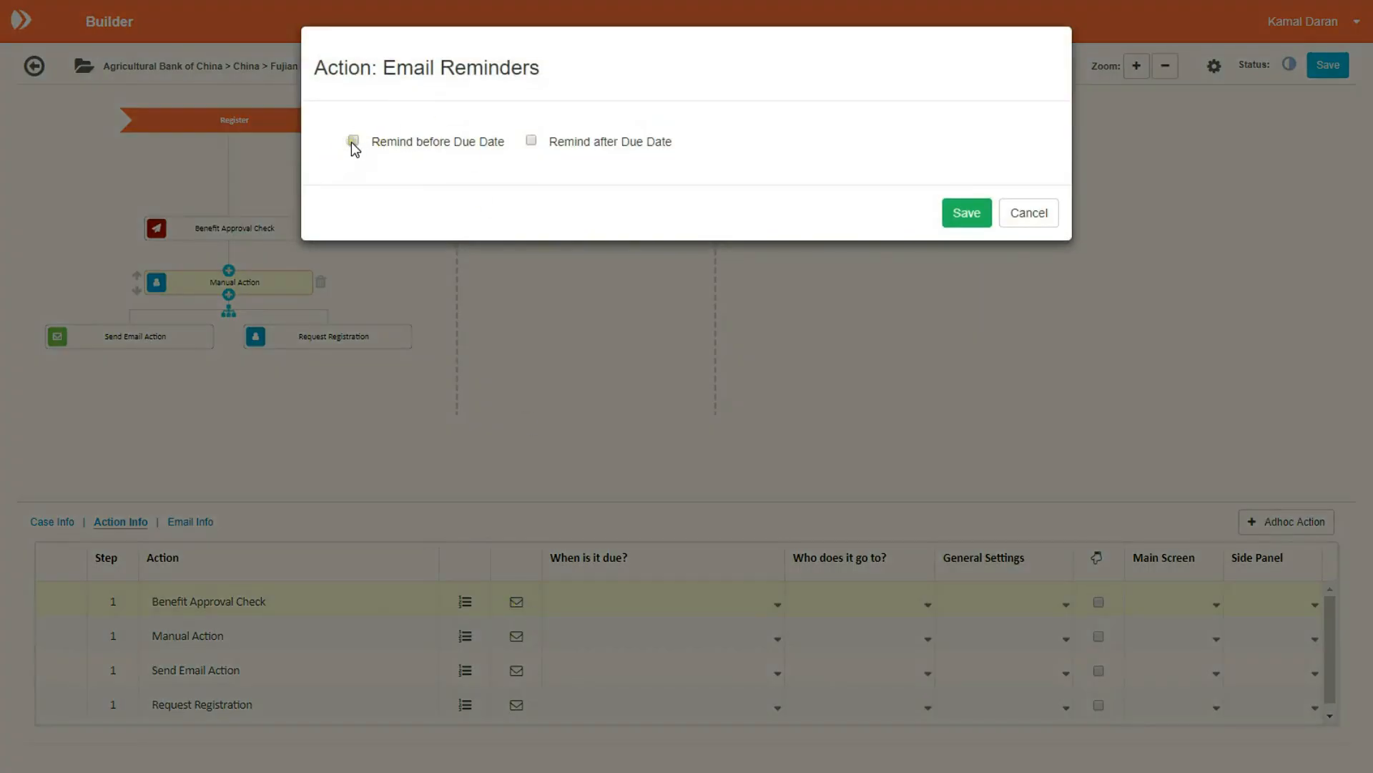
# Step: Enable both Remind before Due Date and Remind after Due Date, and save
pyautogui.click(353, 141)
pyautogui.click(531, 141)
pyautogui.click(970, 215)
pyautogui.click(696, 609)
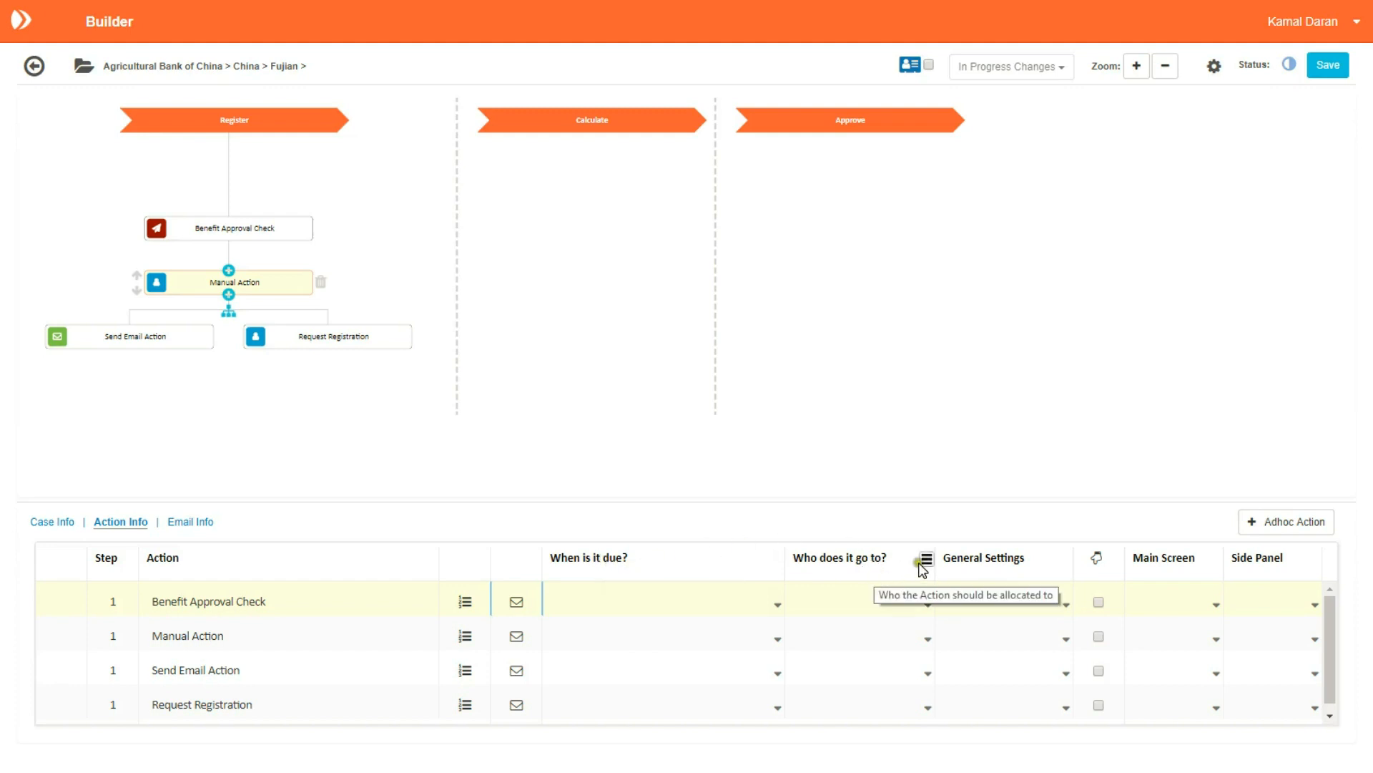
# Step: Make Benefit Approval Check due 2 W.Days from Start (Not Overridable)
pyautogui.click(778, 606)
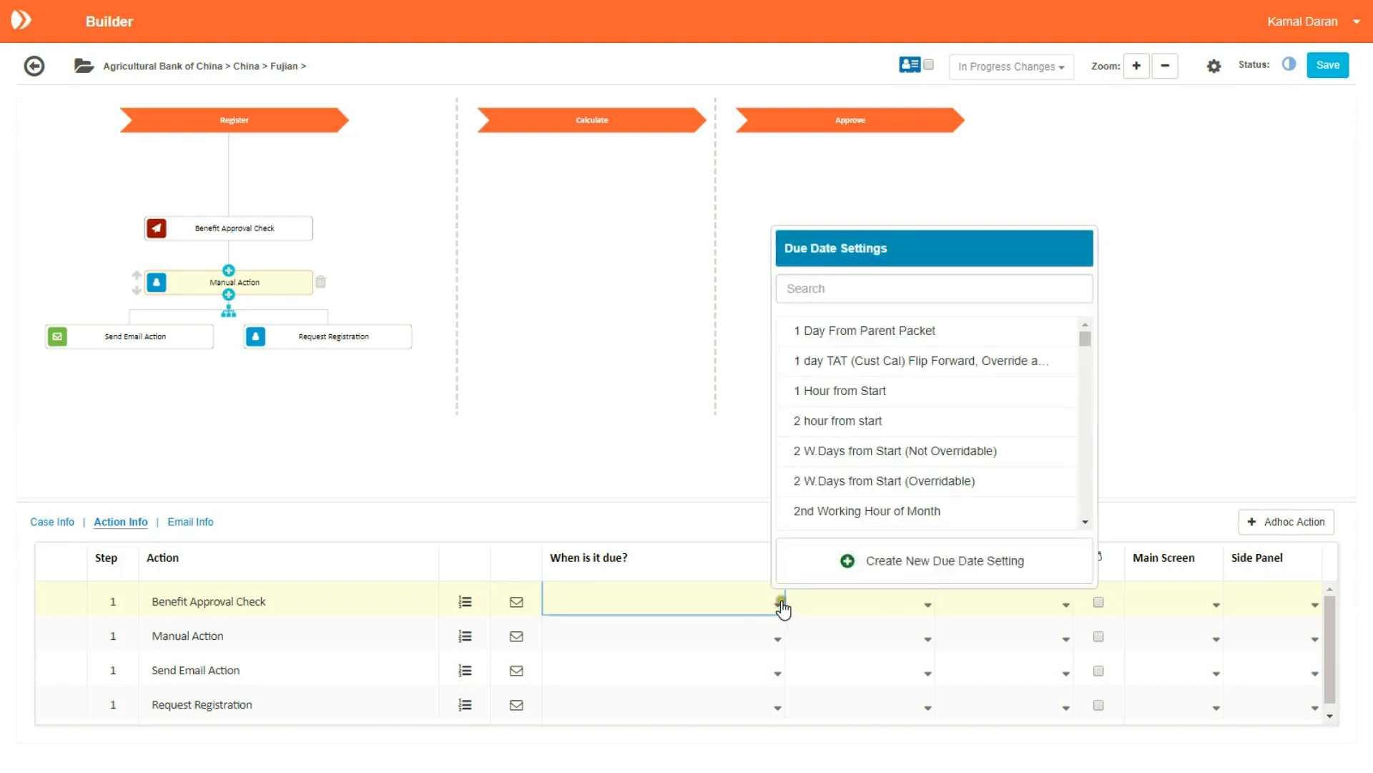
pyautogui.moveTo(1093, 340)
pyautogui.mouseDown()
pyautogui.moveTo(1083, 378)
pyautogui.moveTo(1085, 343)
pyautogui.mouseUp()
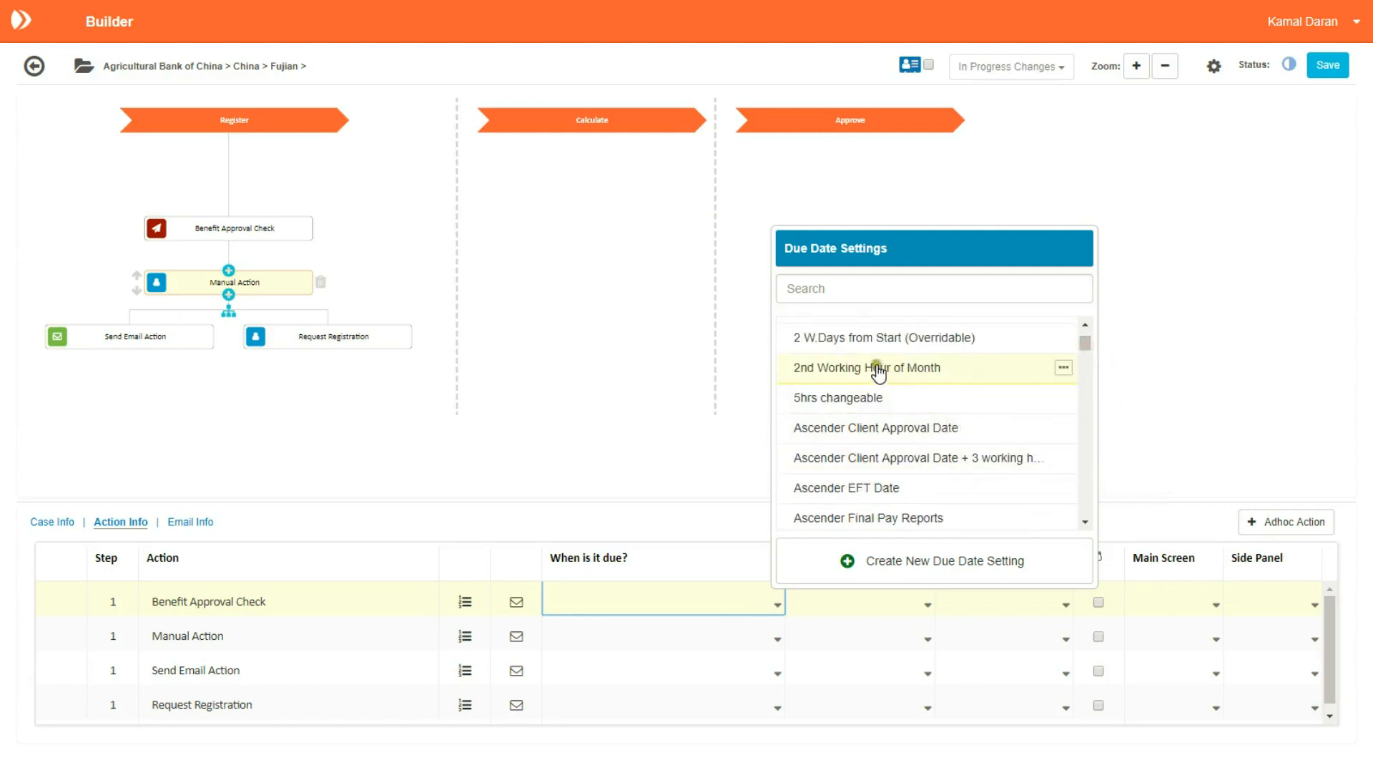
pyautogui.click(1088, 339)
pyautogui.moveTo(1088, 339); pyautogui.dragTo(1086, 336)
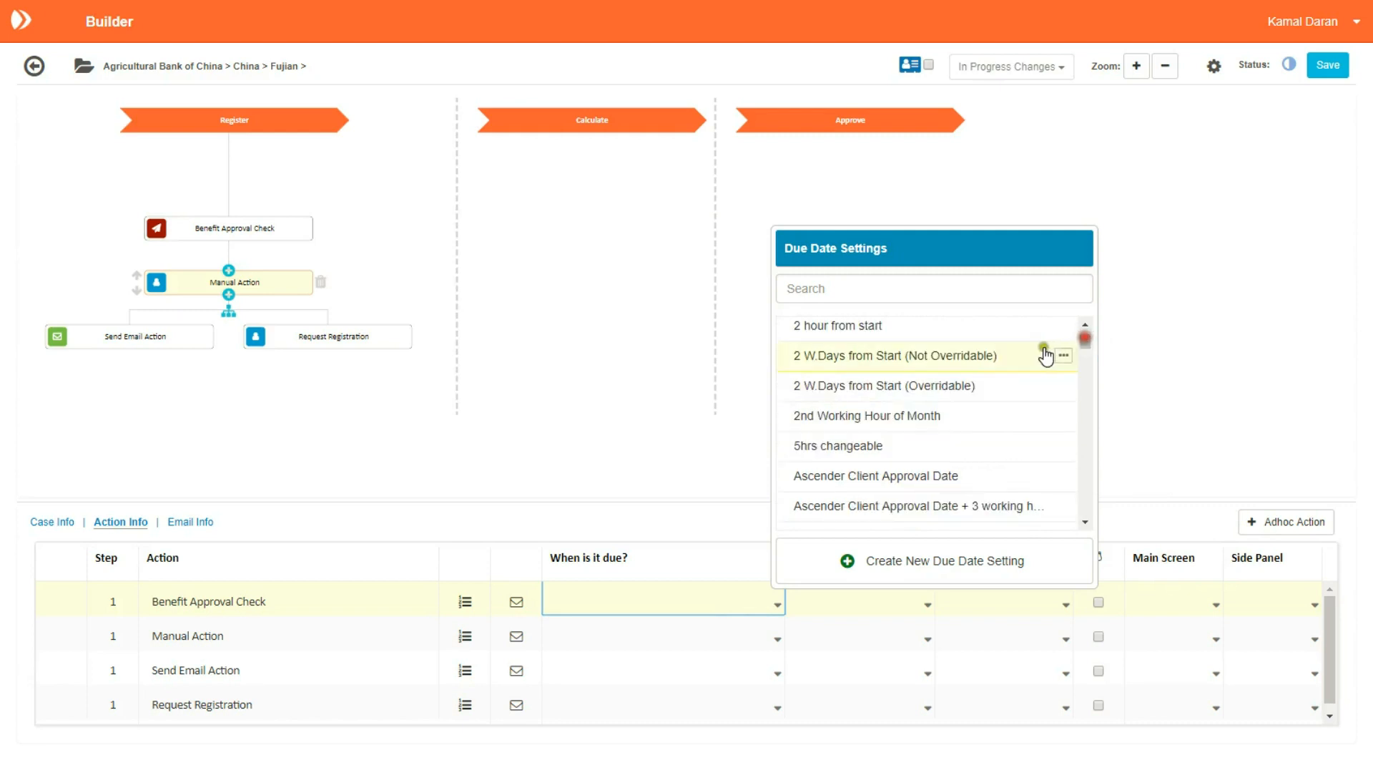
pyautogui.click(865, 358)
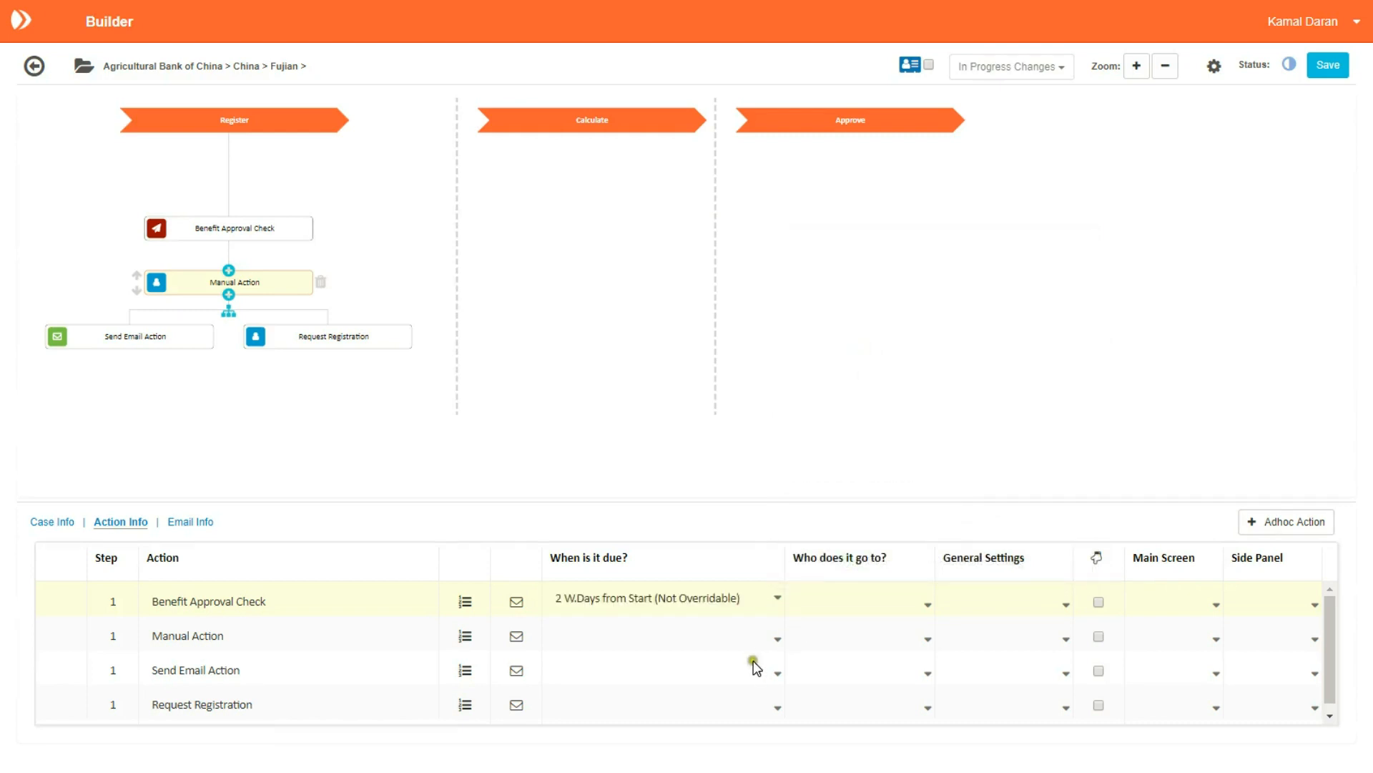
# Step: Assign Benefit Approval Check to Approval Team with Approve Request general settings
pyautogui.click(928, 605)
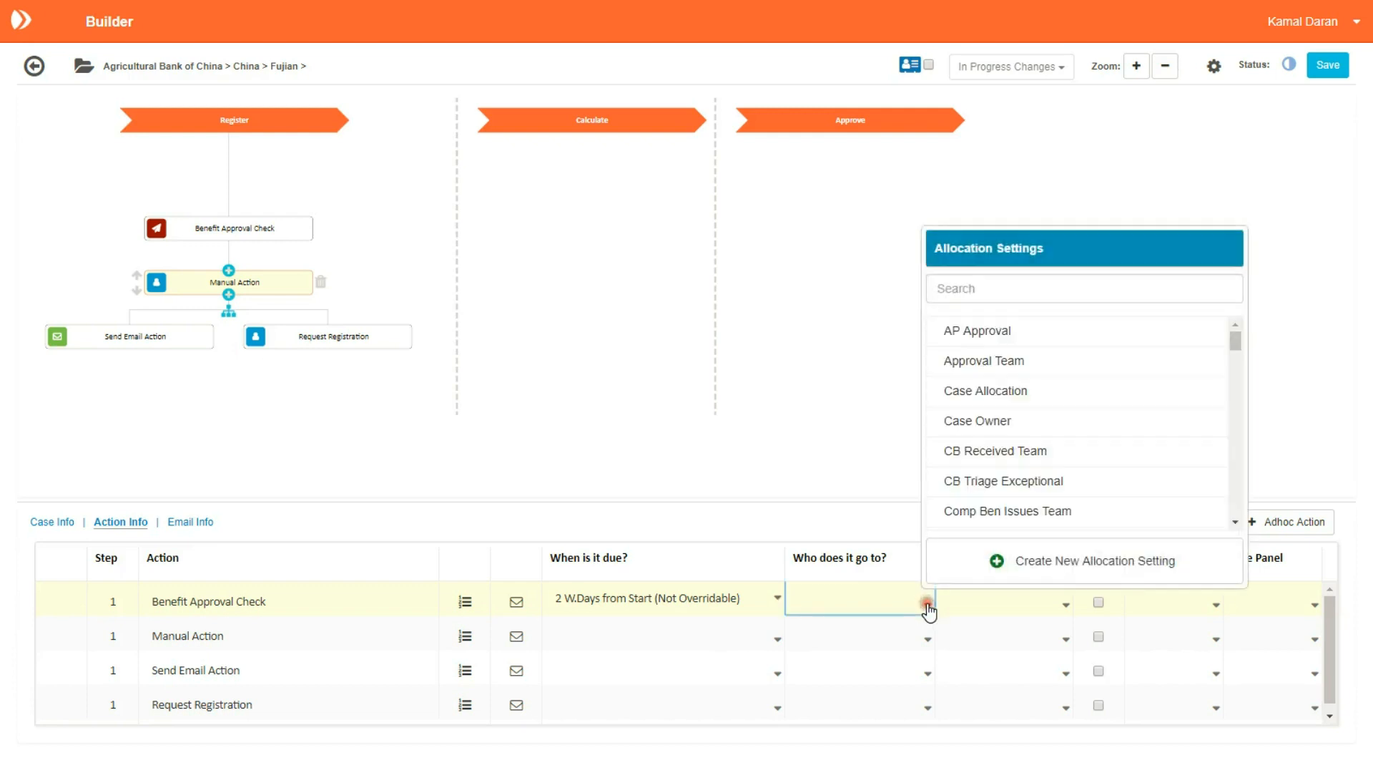
pyautogui.click(994, 362)
pyautogui.click(1064, 605)
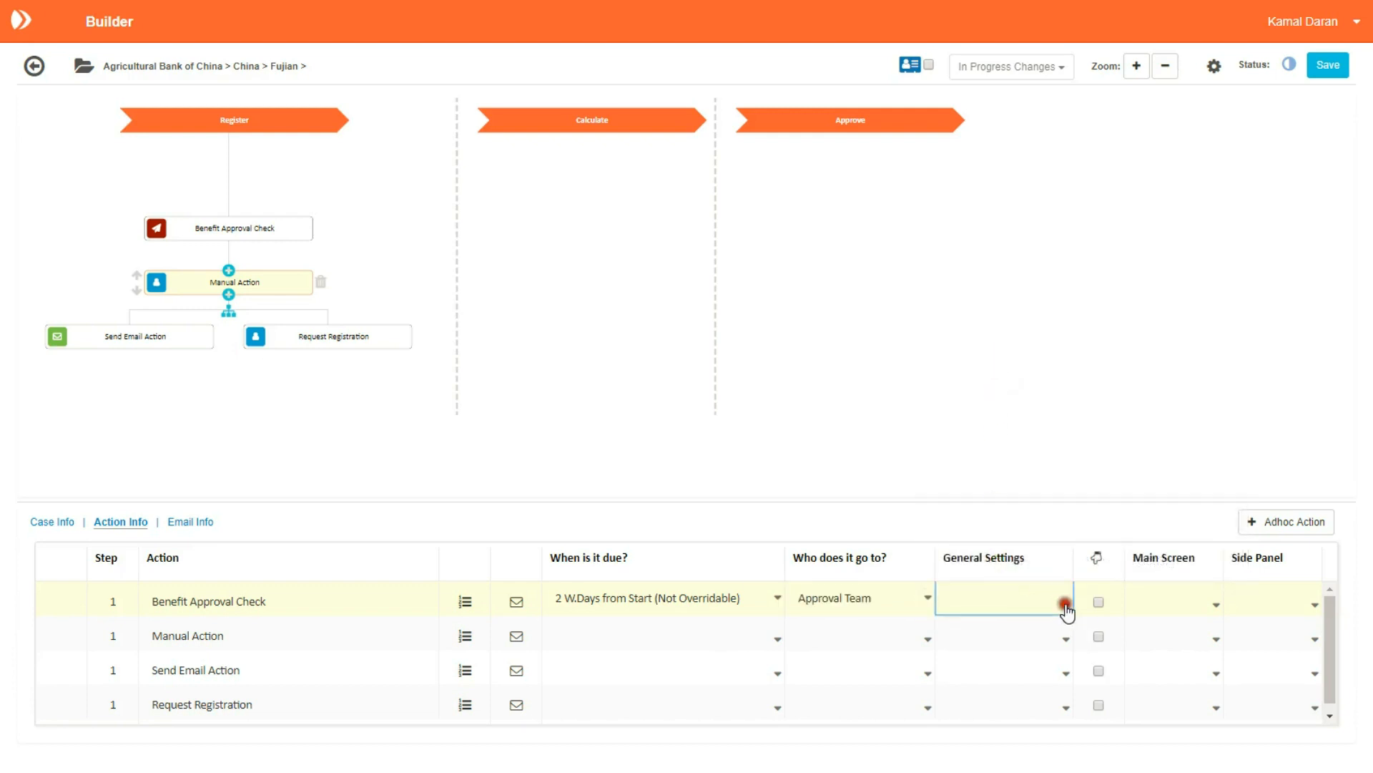
pyautogui.click(842, 364)
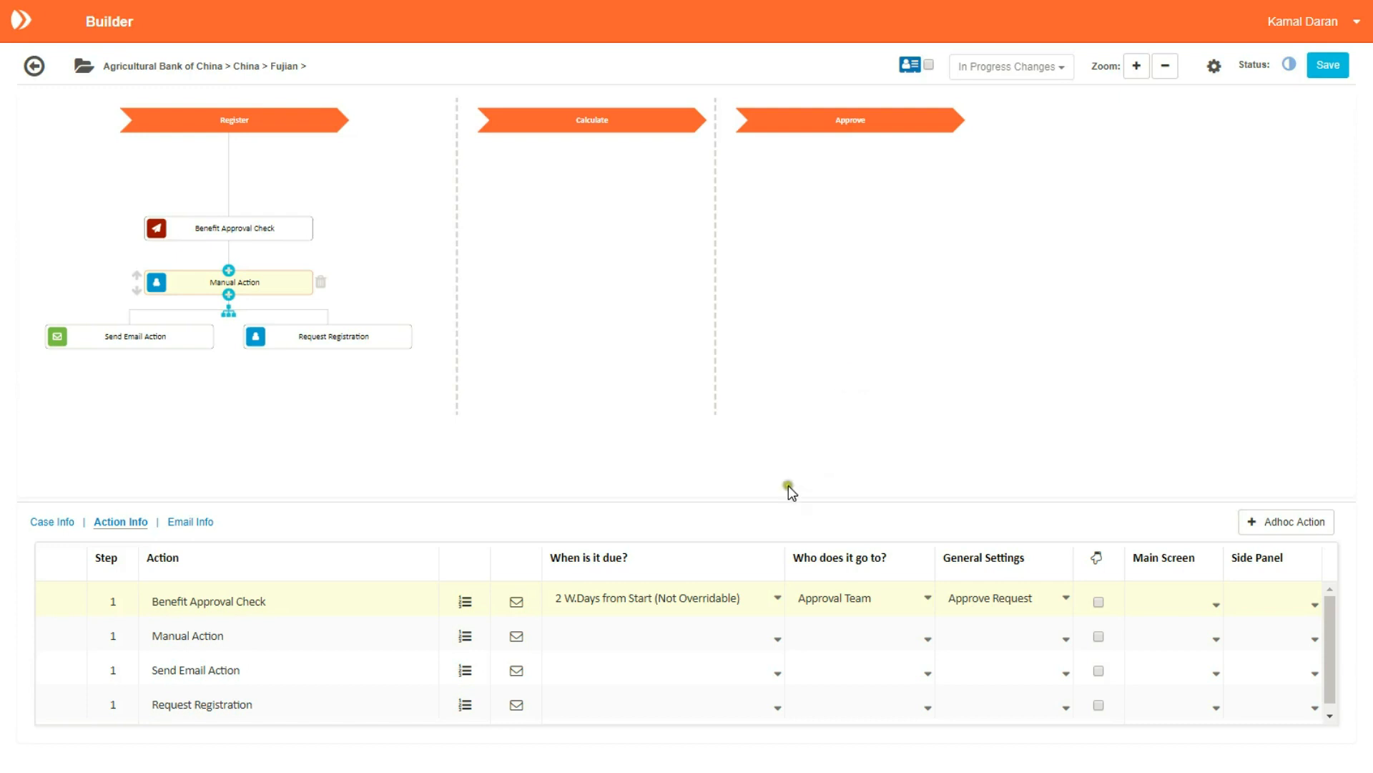
pyautogui.click(779, 599)
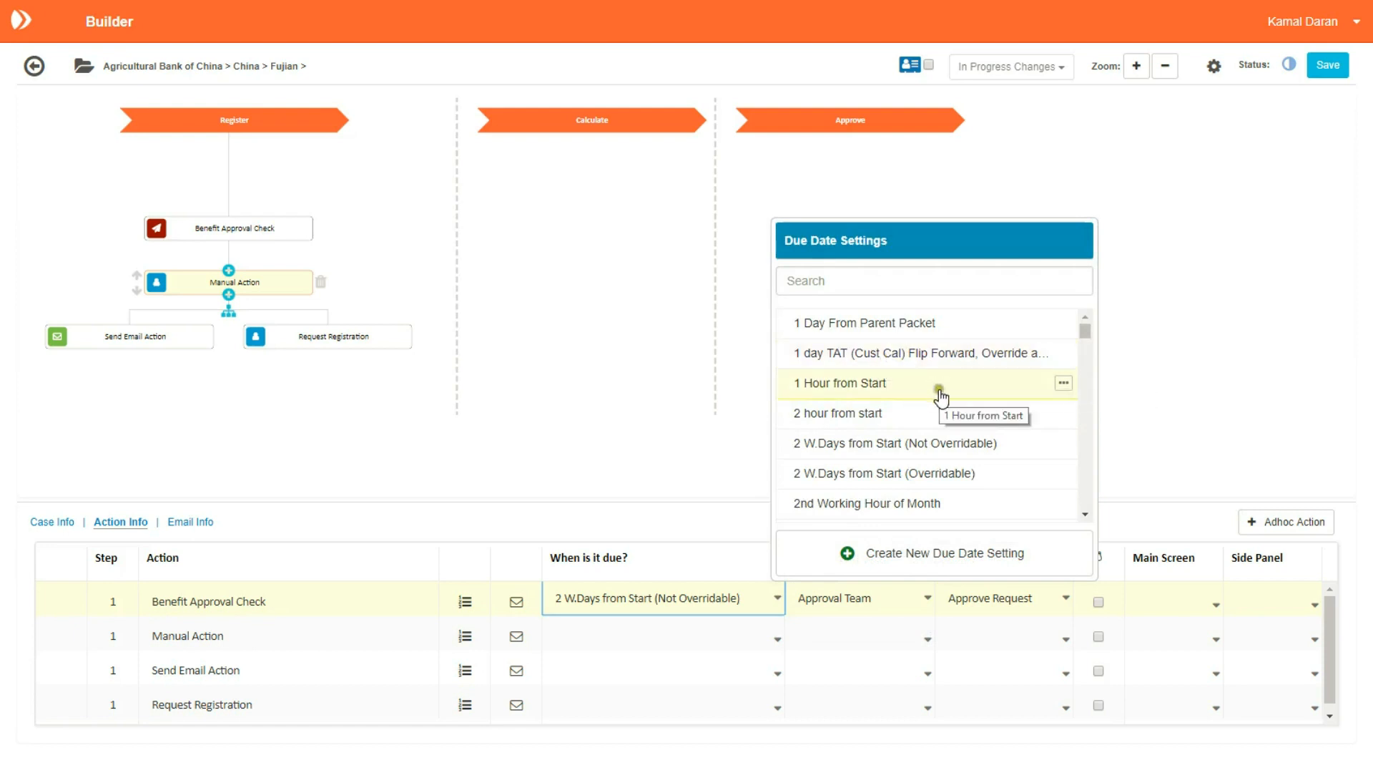
pyautogui.click(673, 428)
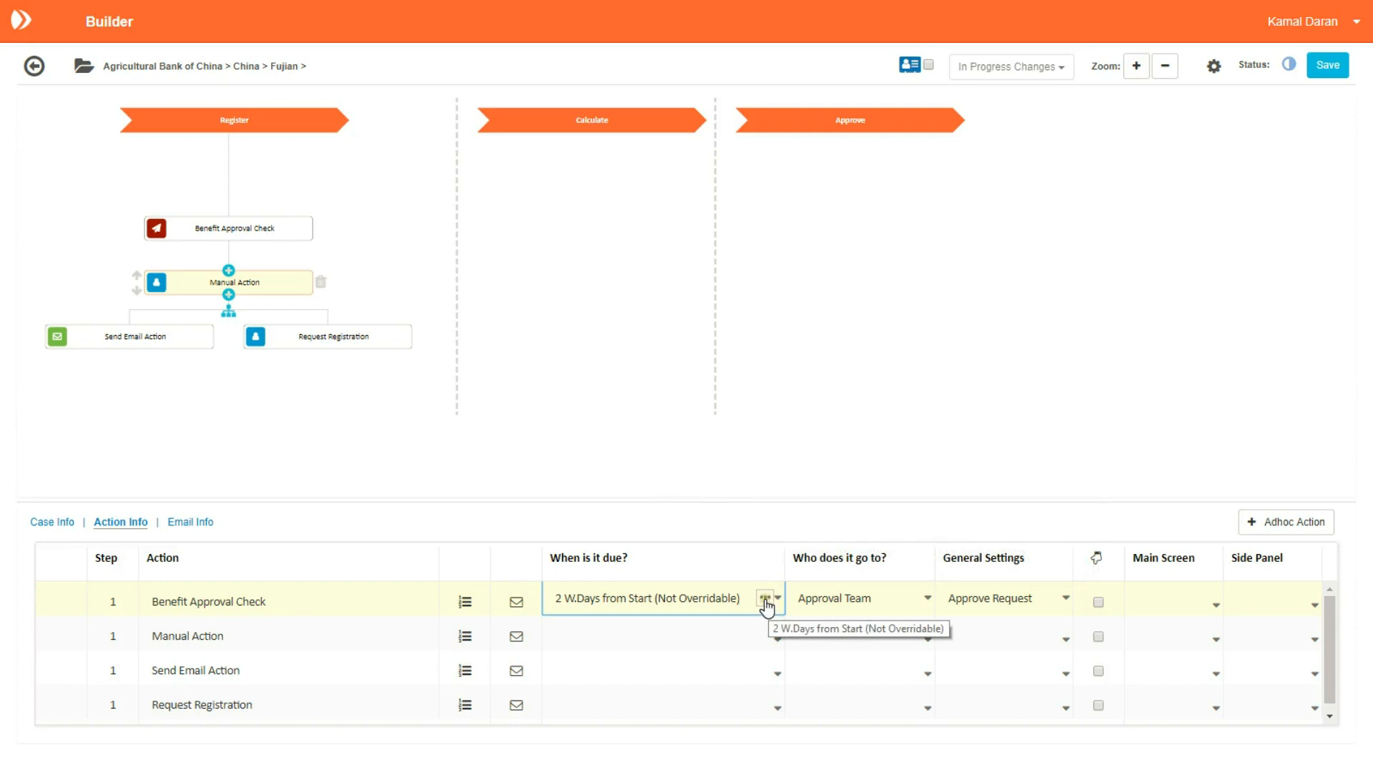
pyautogui.click(765, 597)
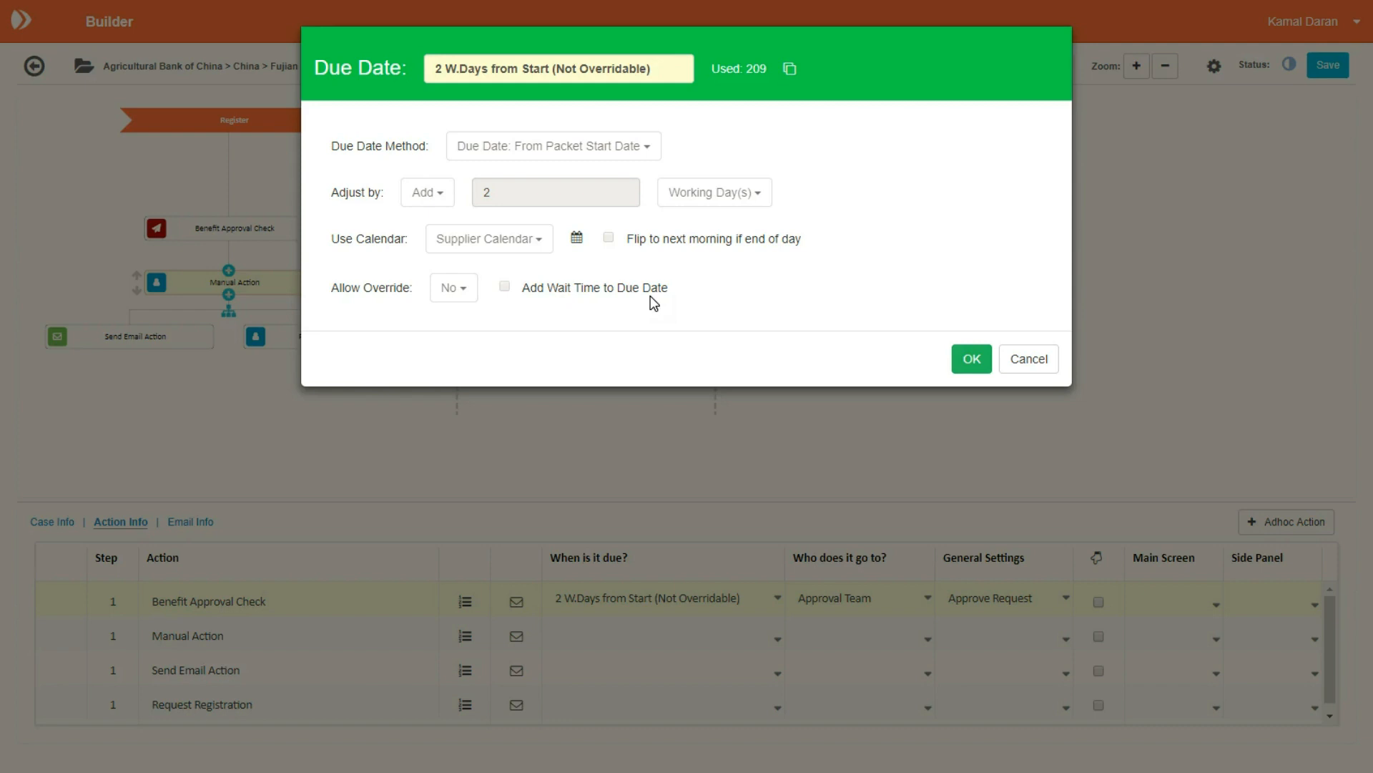
pyautogui.click(970, 360)
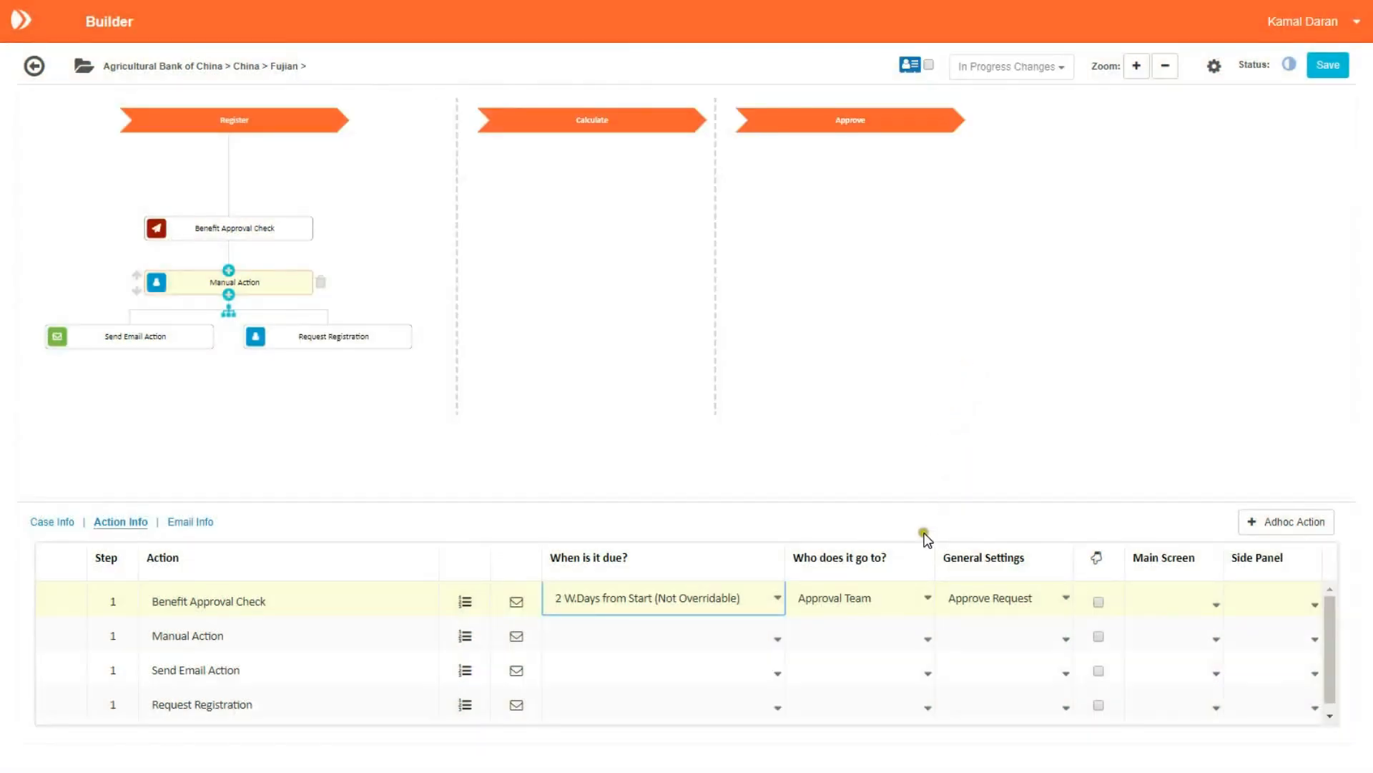
pyautogui.click(916, 600)
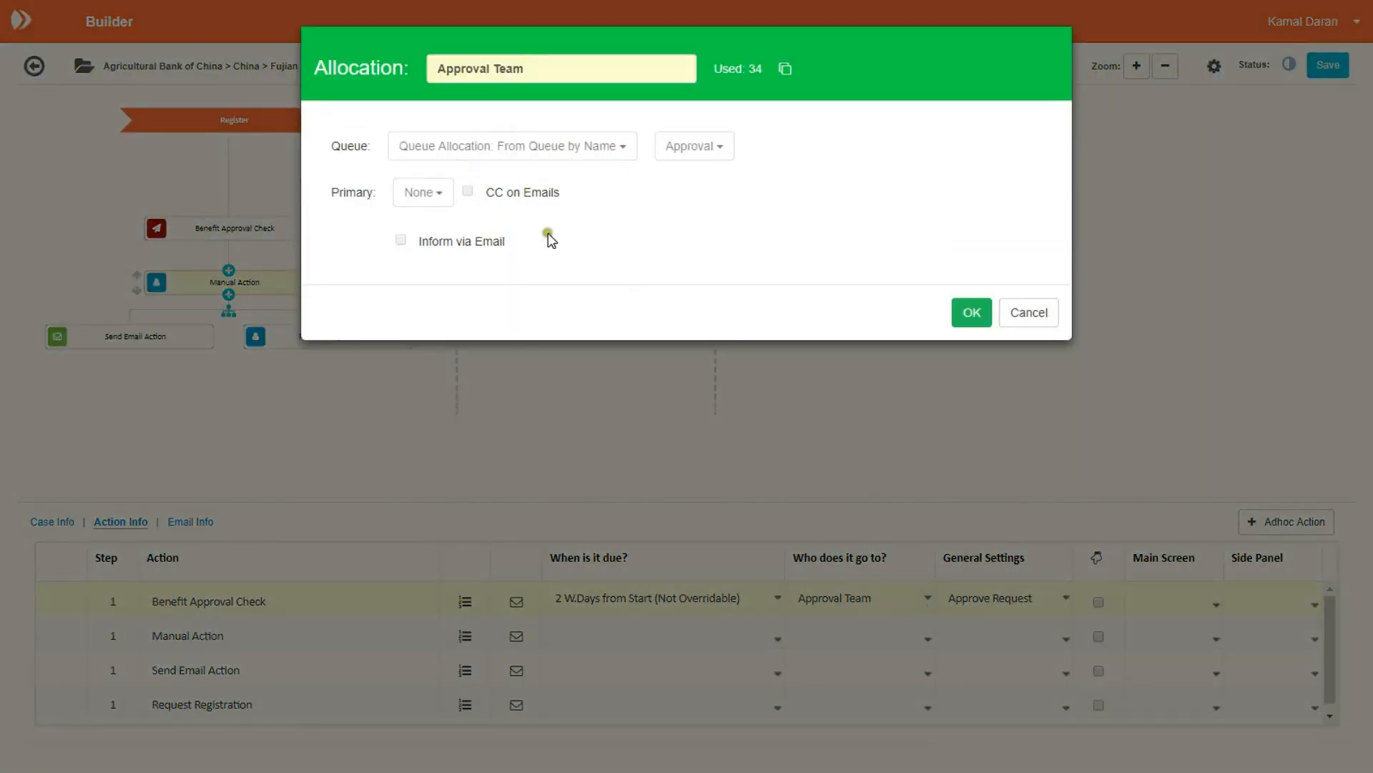
pyautogui.click(970, 315)
pyautogui.click(1055, 605)
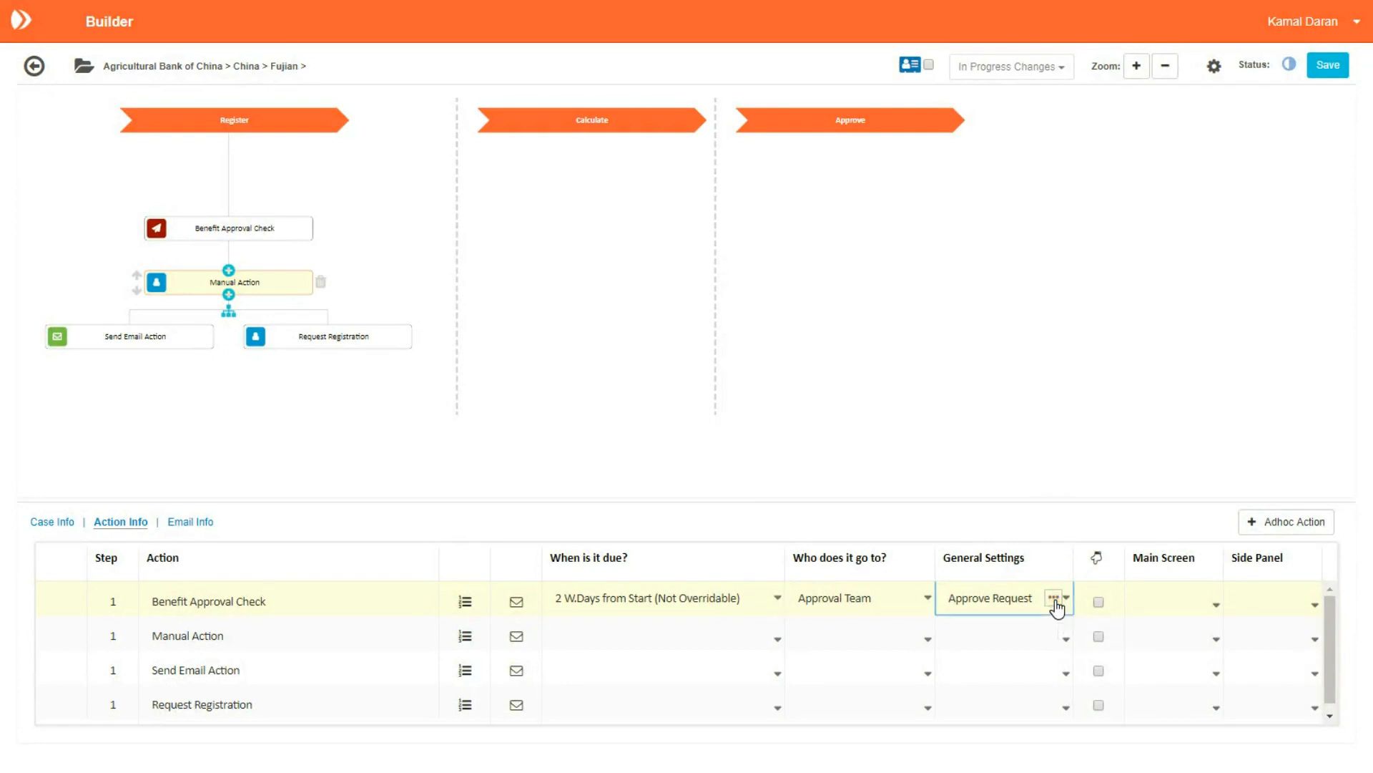
pyautogui.click(1054, 598)
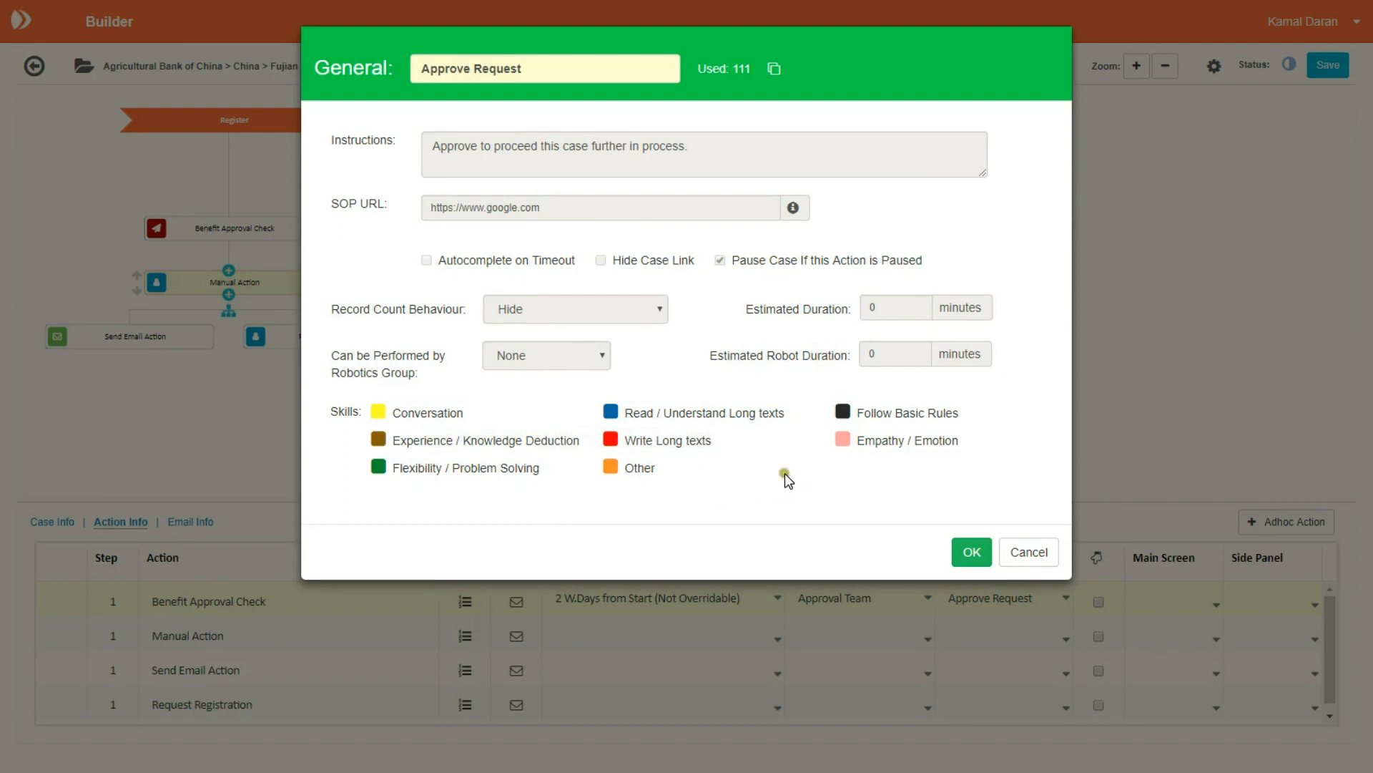
pyautogui.click(972, 552)
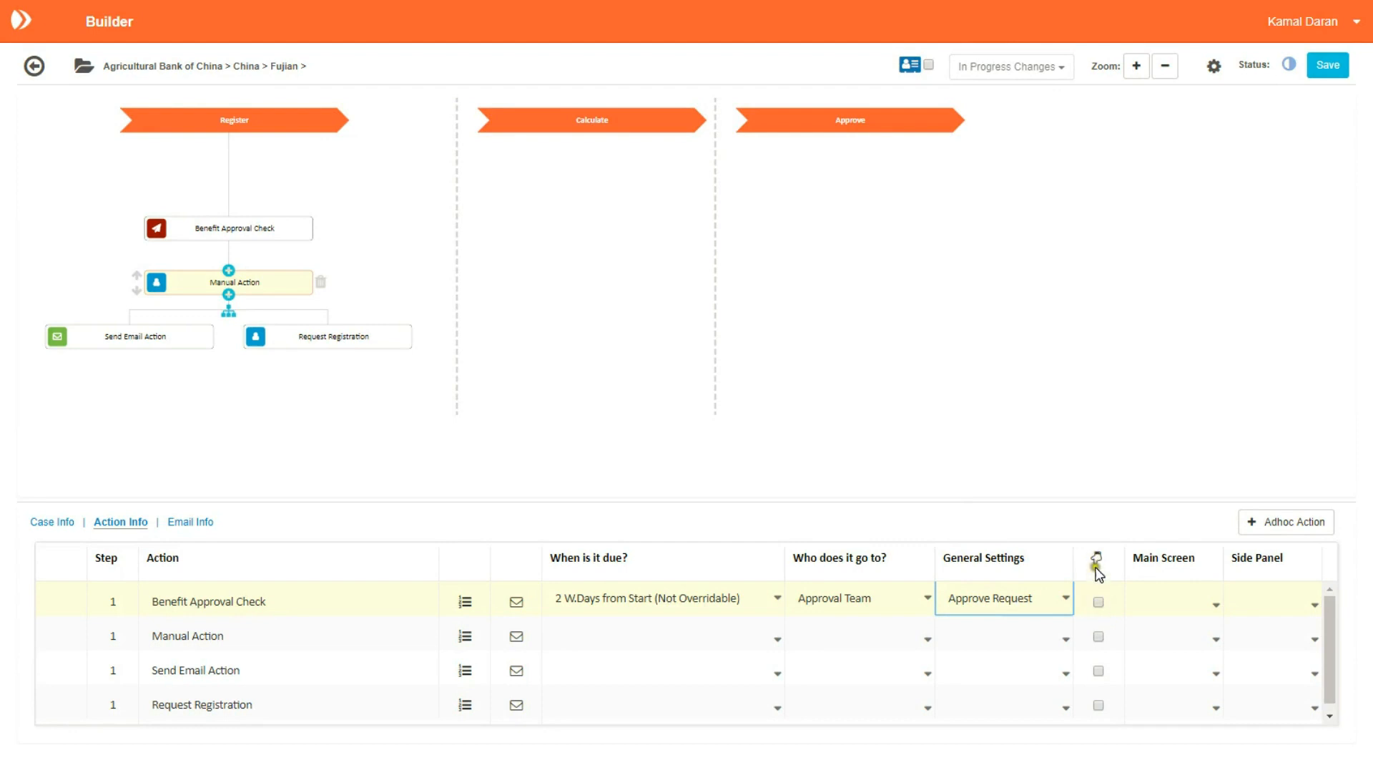
# Step: Tick Allow Manual Creation for Benefit Approval Check and bring up the Adhoc Action list
pyautogui.moveTo(1097, 561)
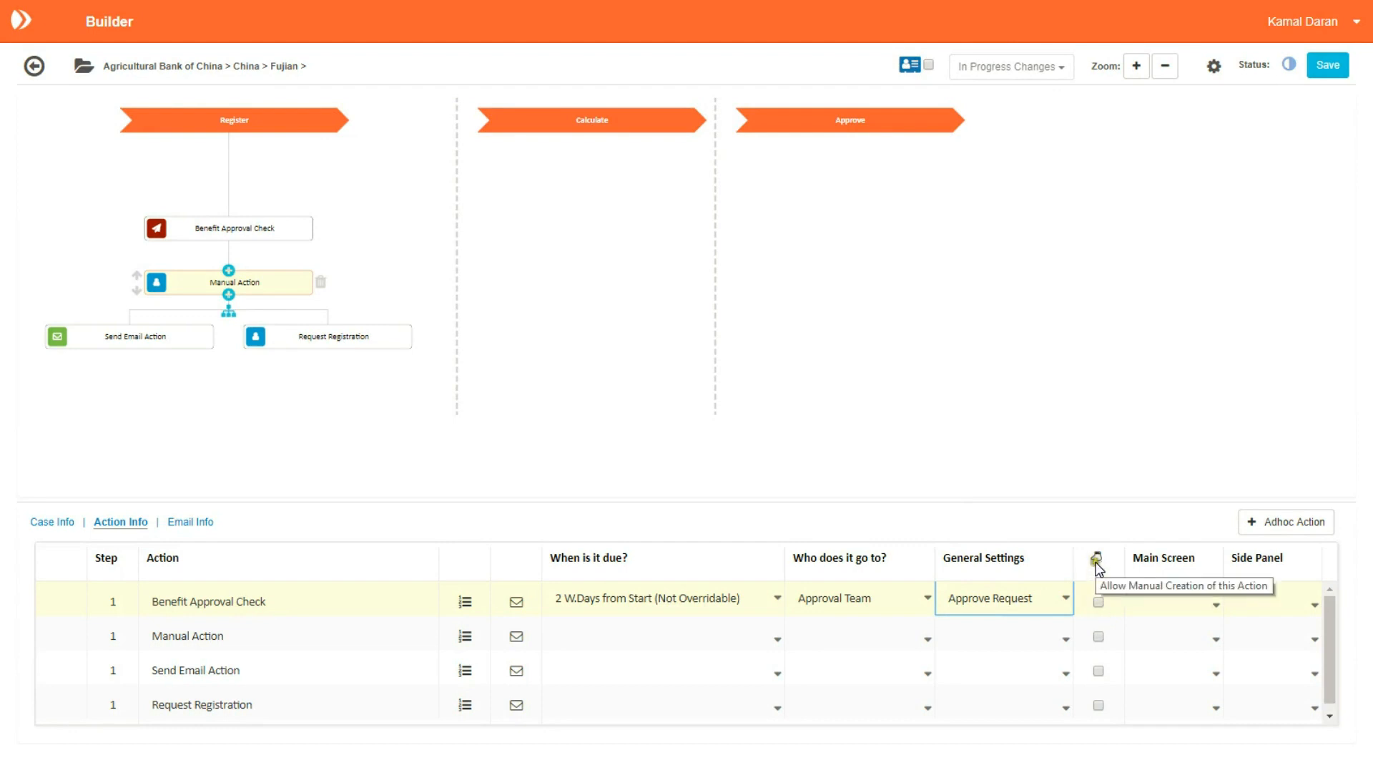
pyautogui.click(1098, 602)
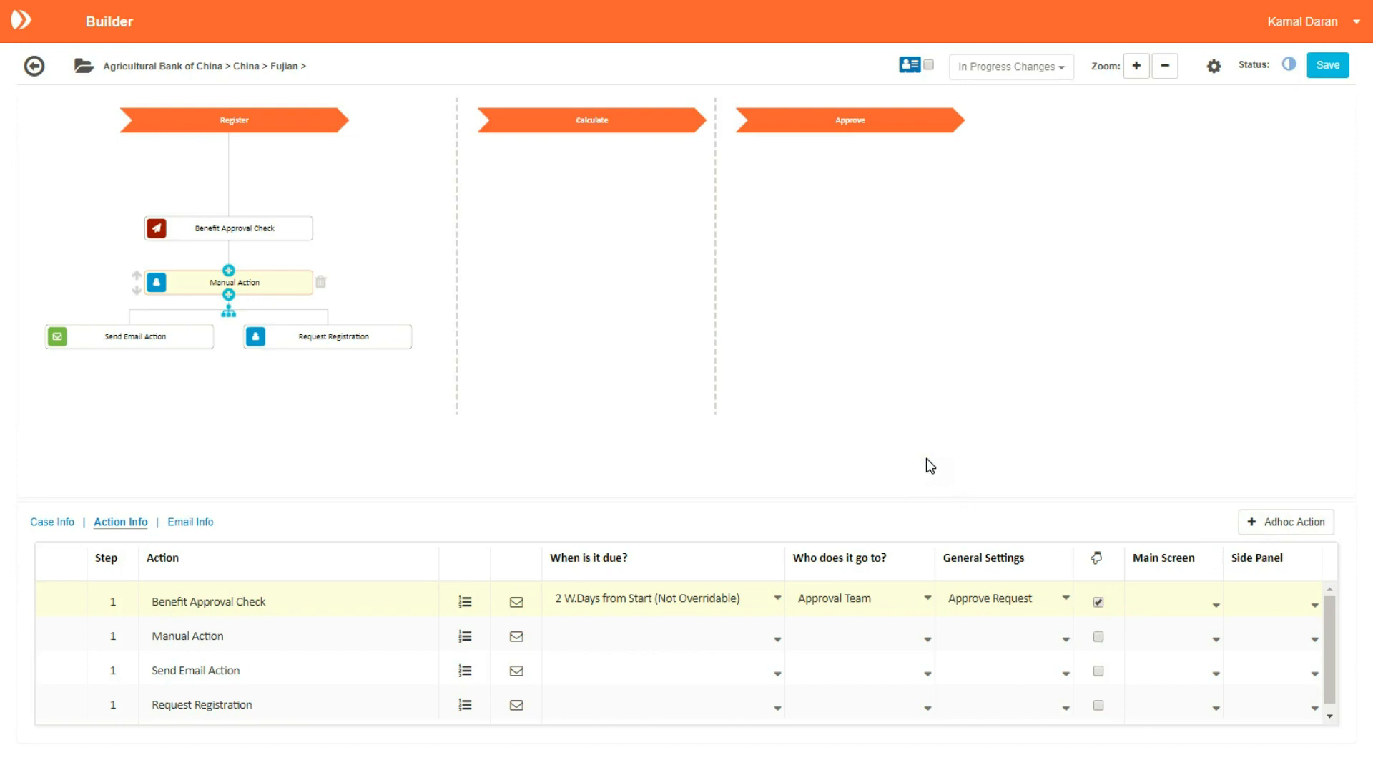
pyautogui.click(1125, 460)
pyautogui.click(1297, 523)
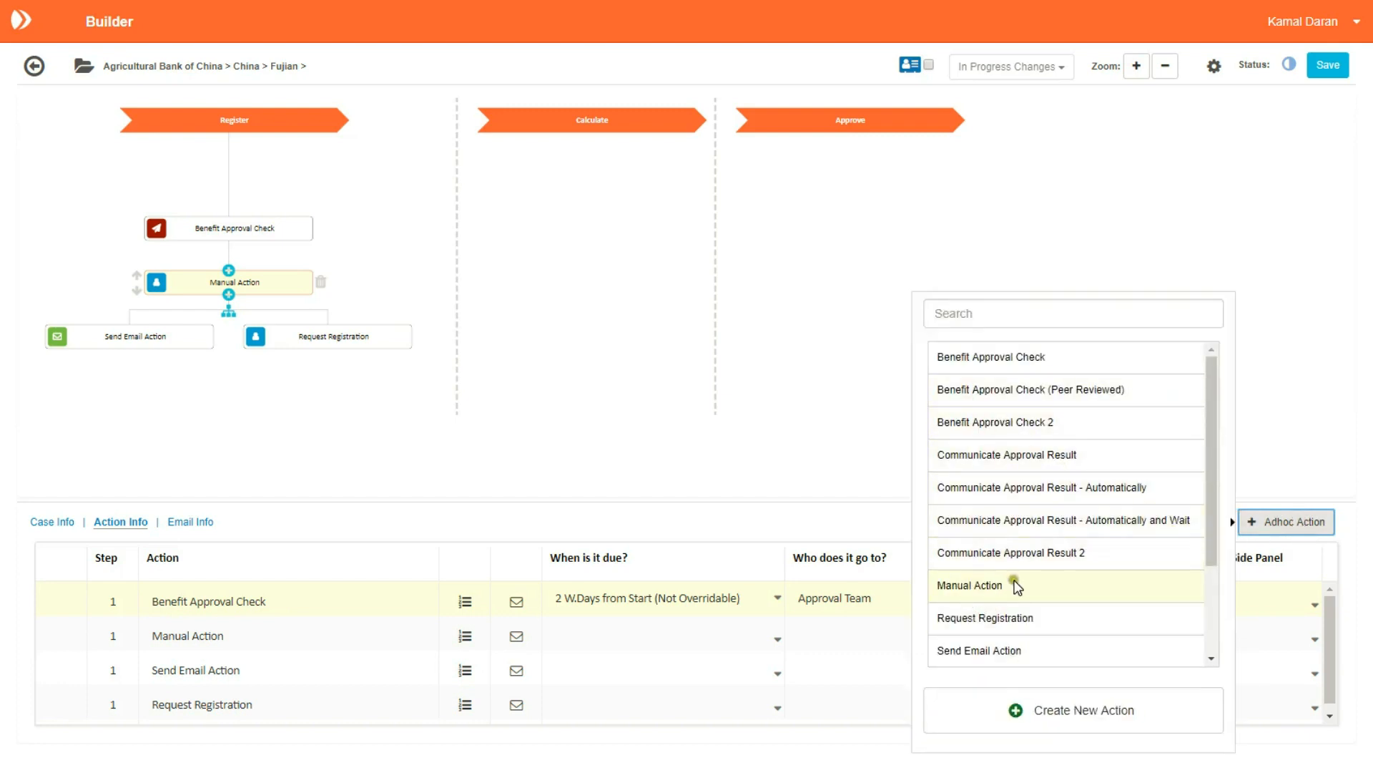
# Step: Pick Update Payroll System from the ad hoc list and add it as a new table row
pyautogui.moveTo(1213, 521); pyautogui.dragTo(1218, 621)
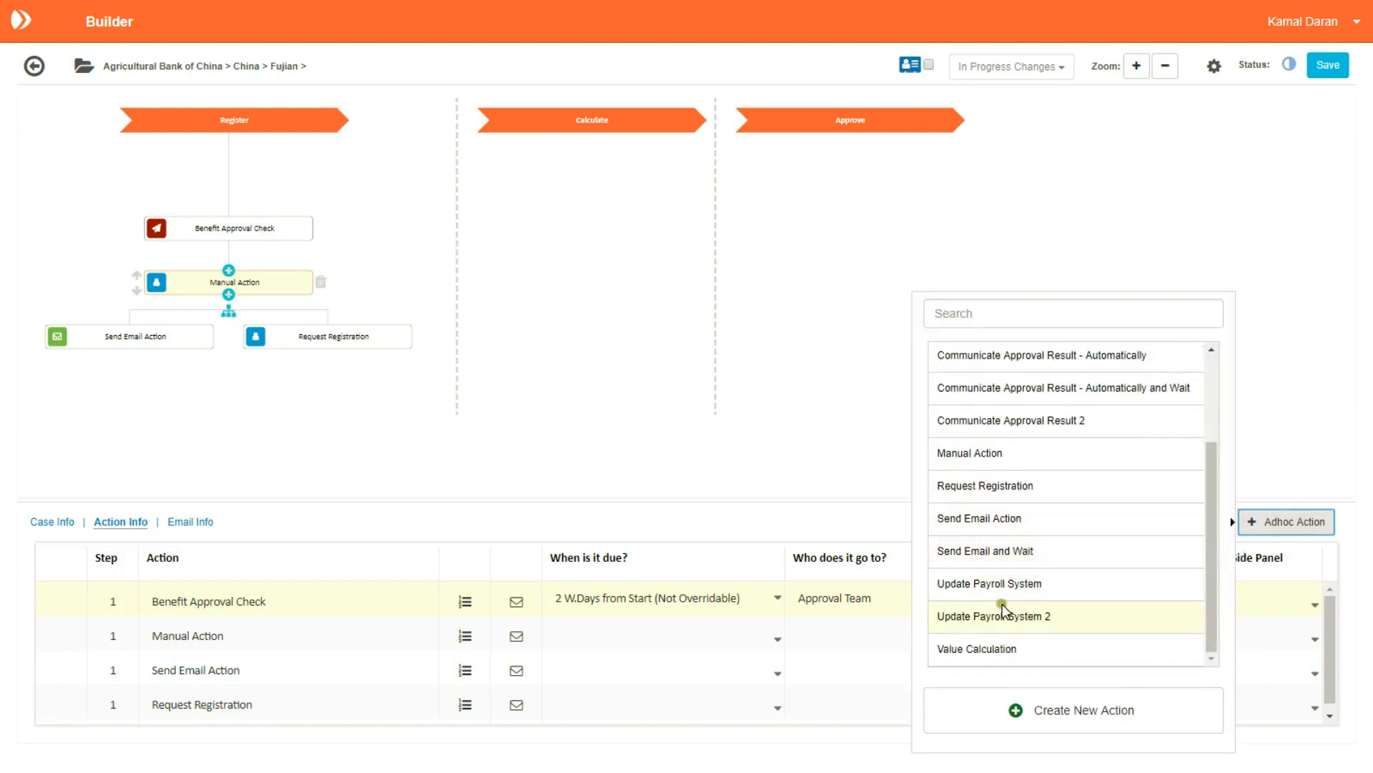
pyautogui.click(993, 586)
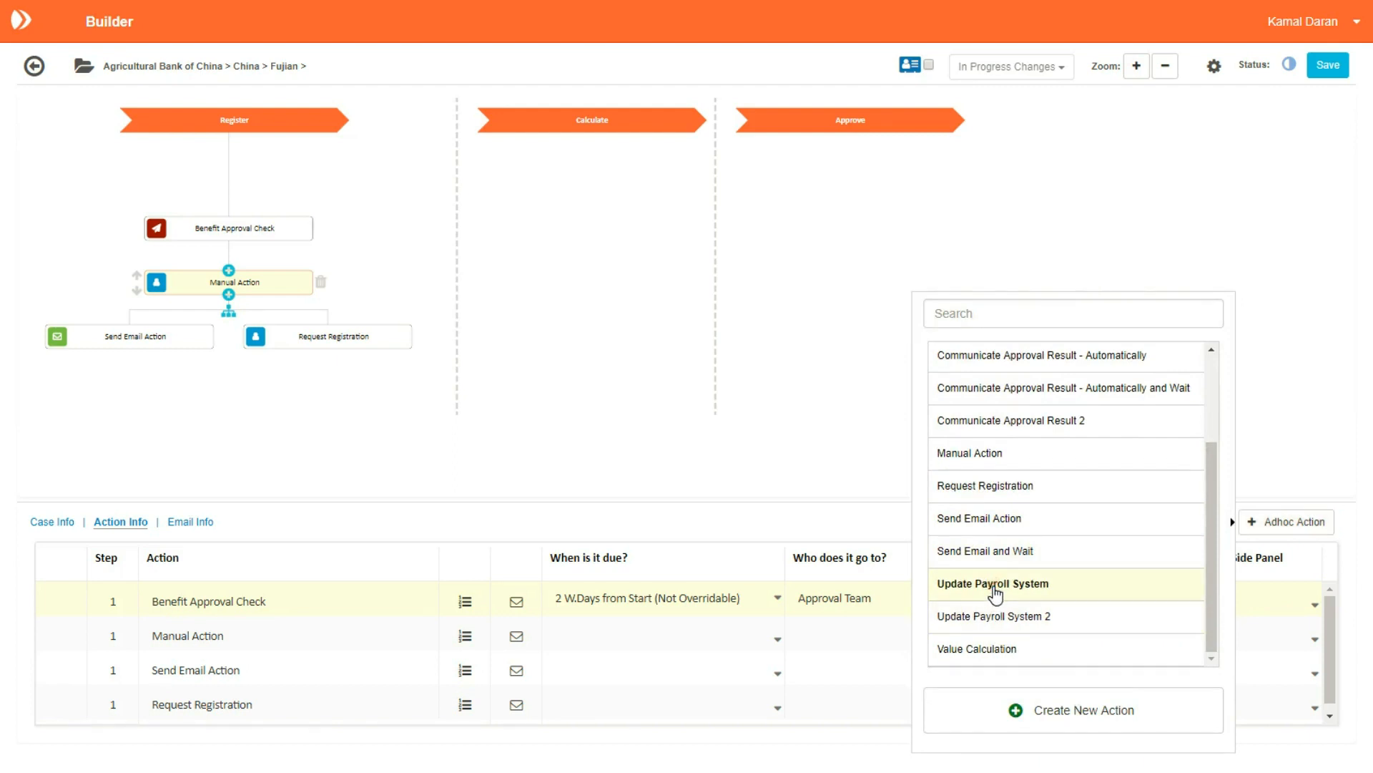
pyautogui.click(124, 714)
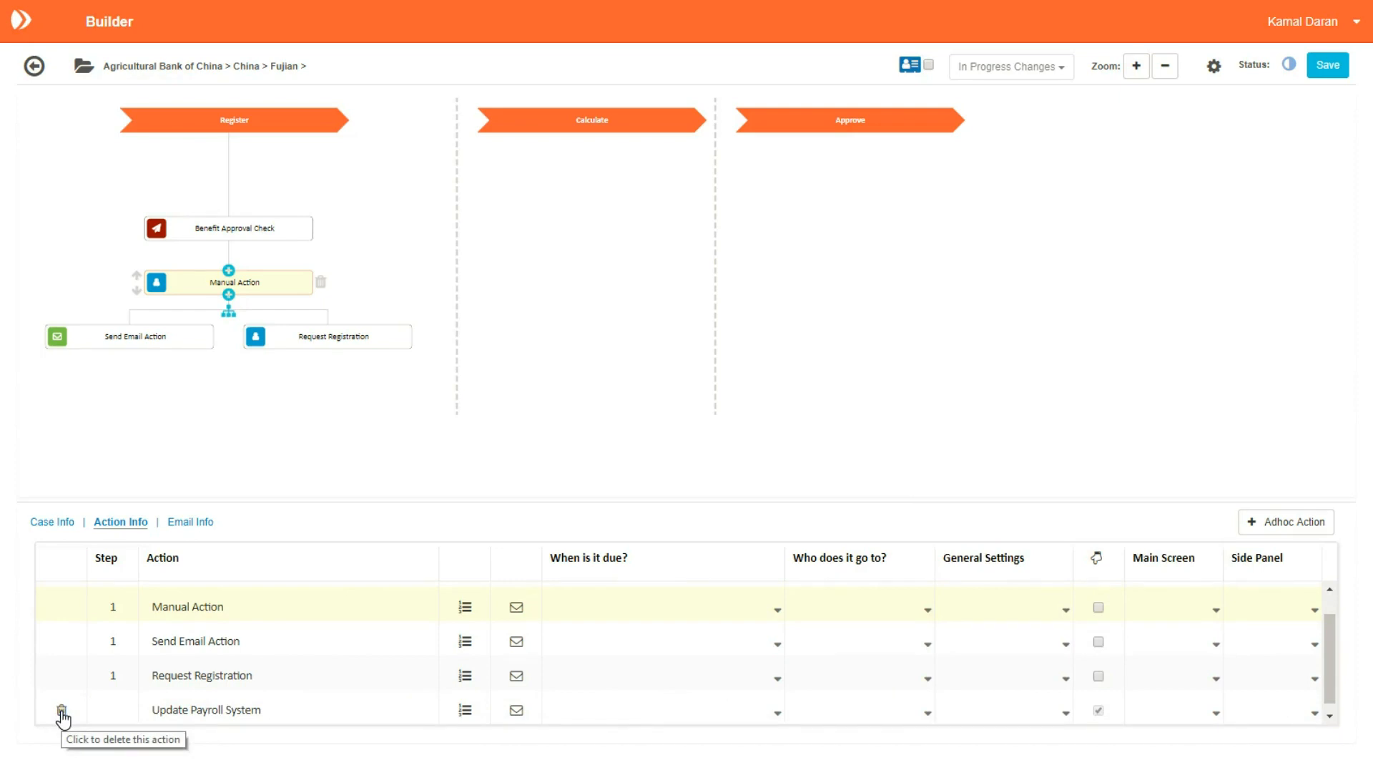
pyautogui.click(403, 710)
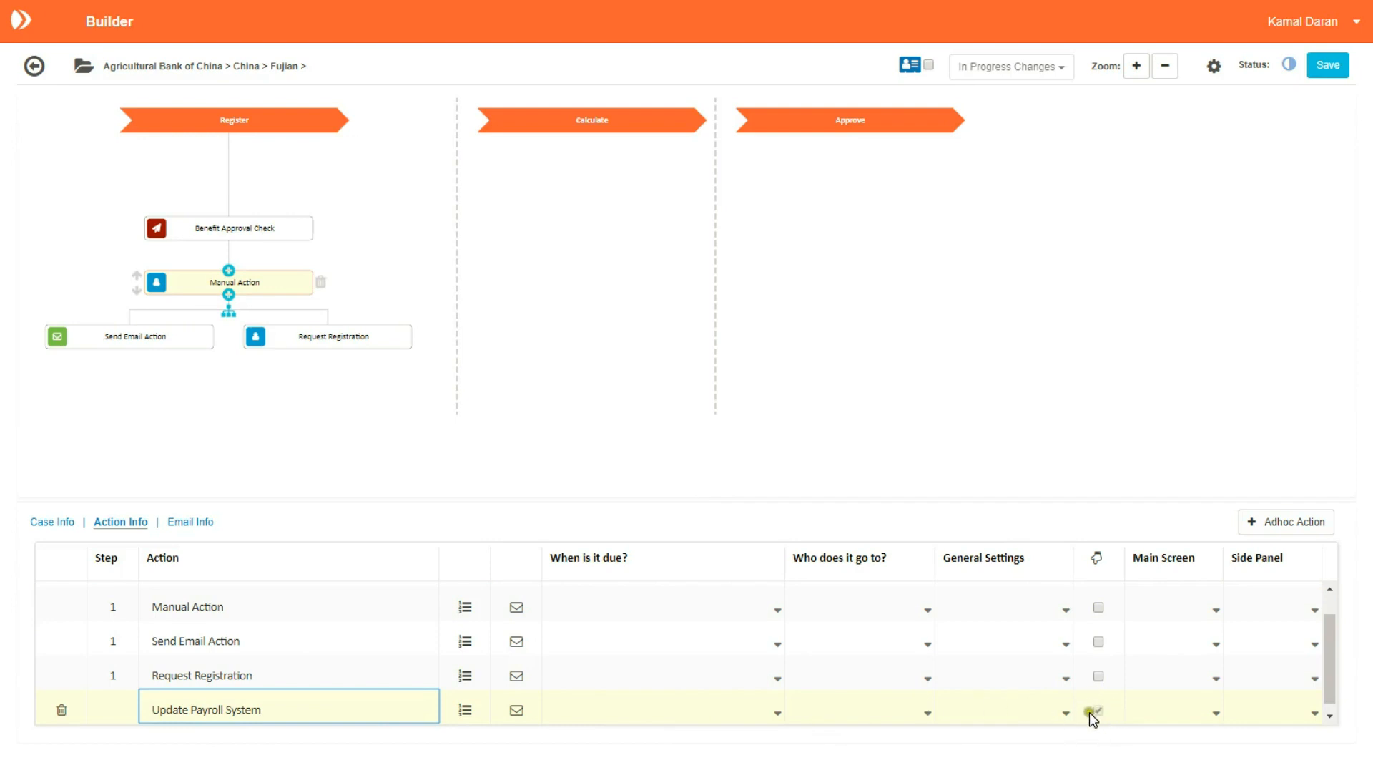
pyautogui.click(1110, 712)
# Step: Choose the Leaver Case custom data card as Manual Action's Main Screen
pyautogui.click(1216, 612)
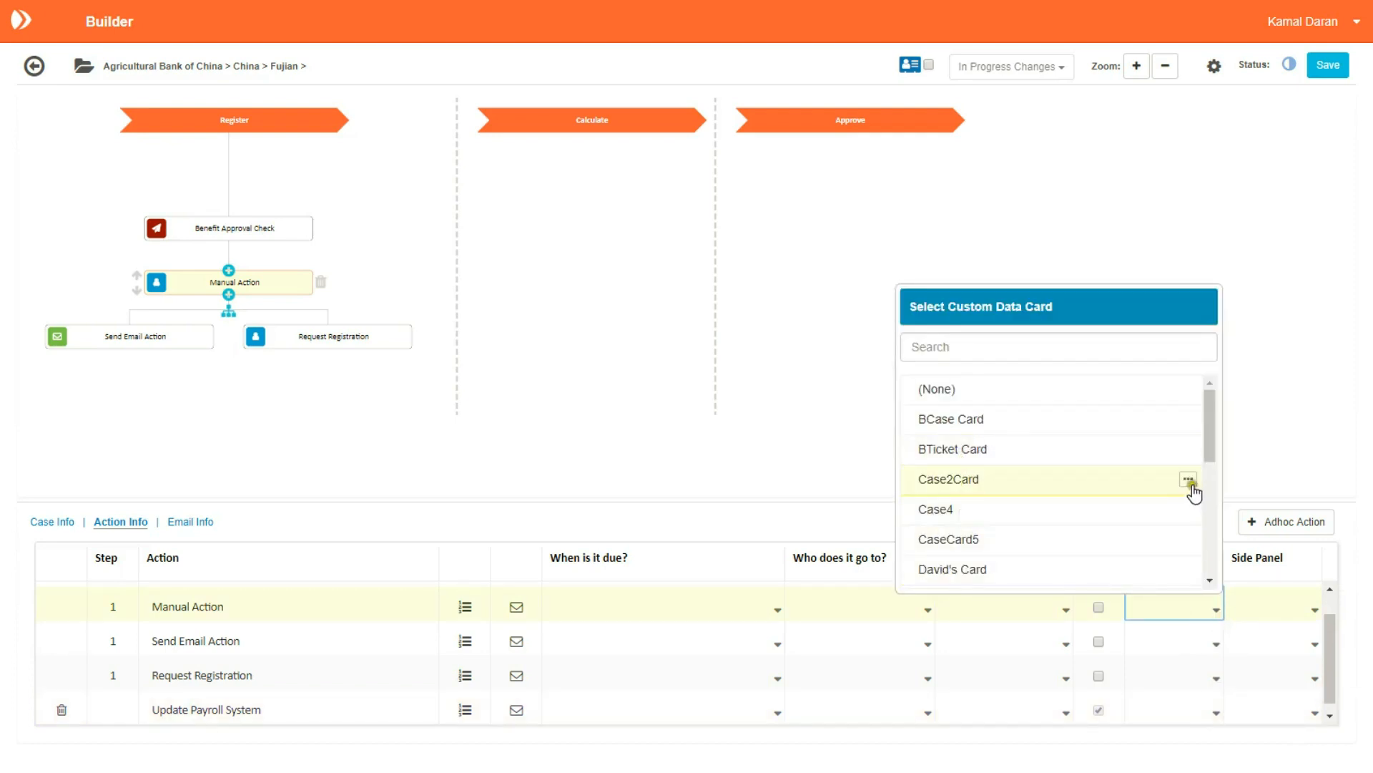
pyautogui.moveTo(1209, 452); pyautogui.dragTo(1213, 542)
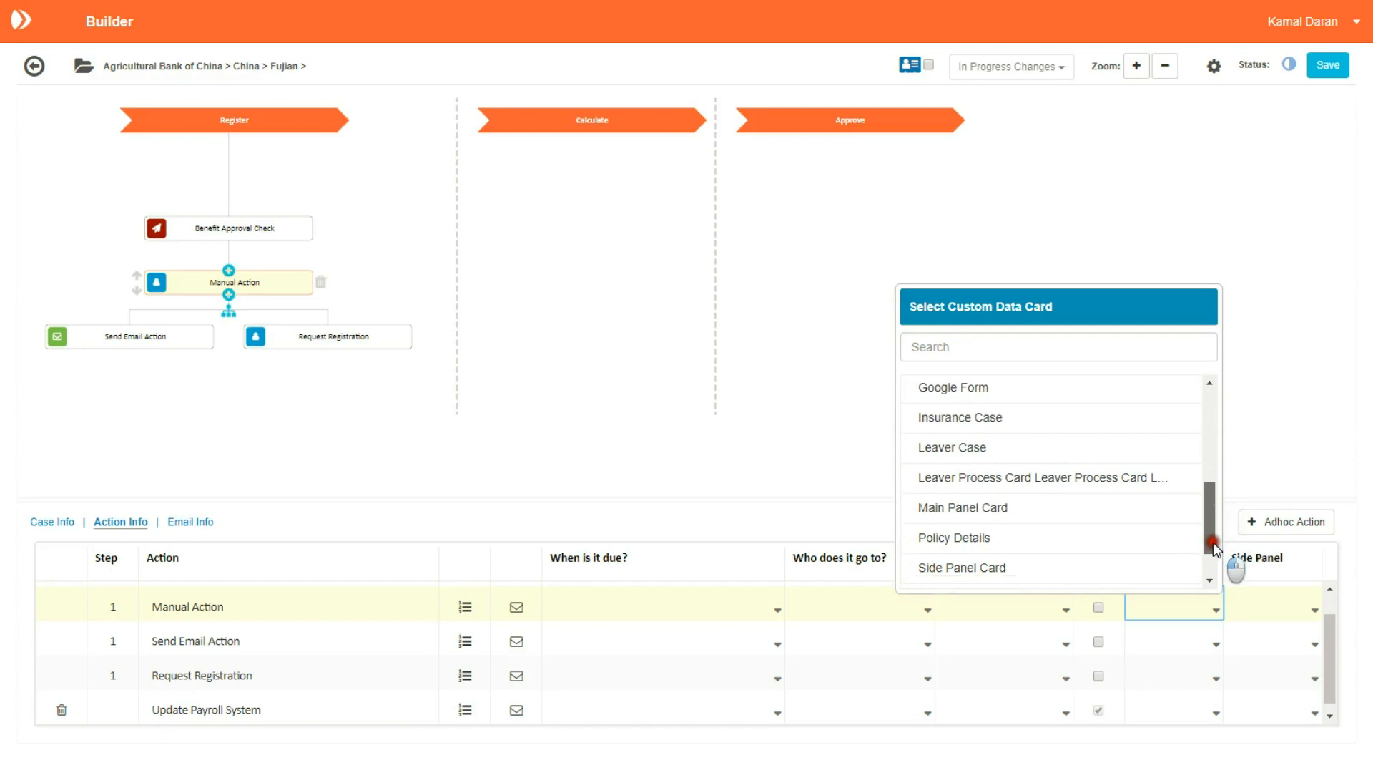
pyautogui.click(950, 448)
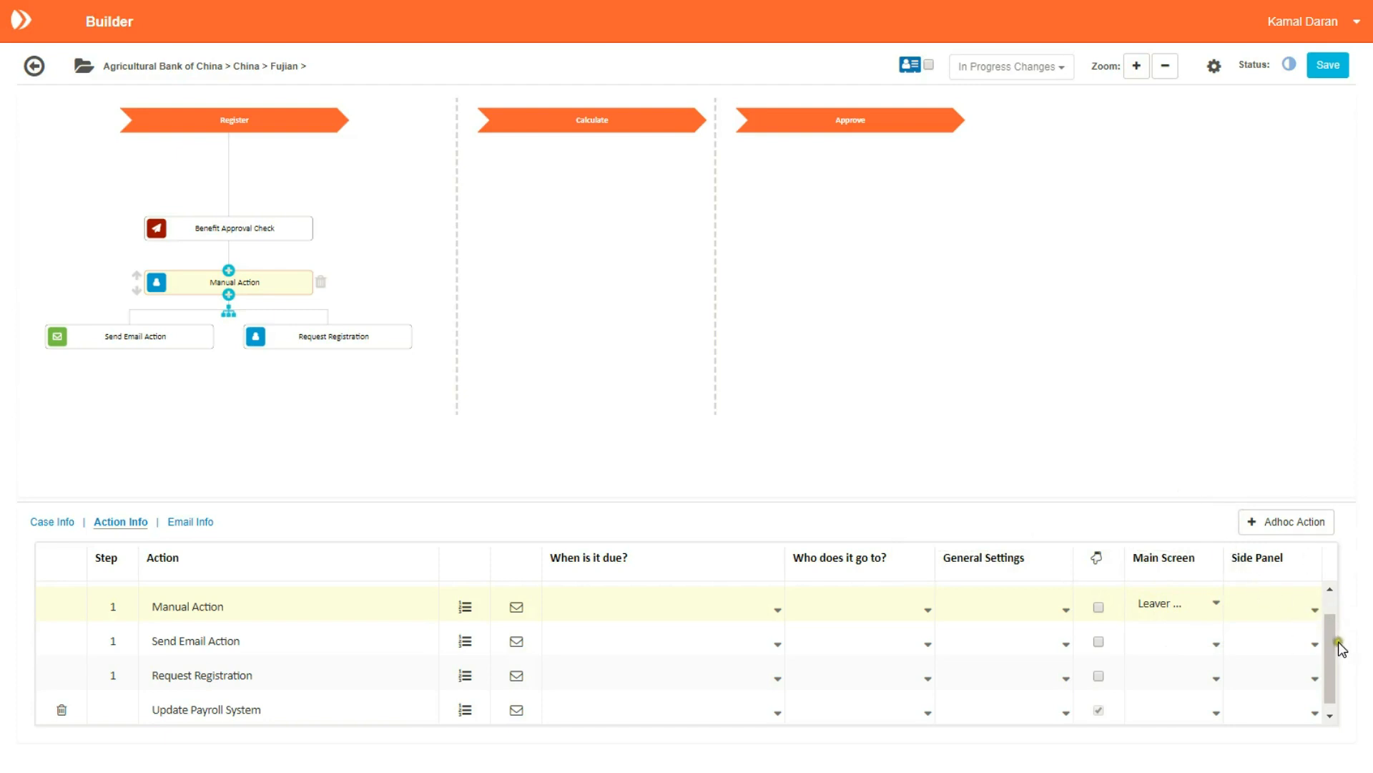
pyautogui.moveTo(1333, 619); pyautogui.dragTo(1322, 562)
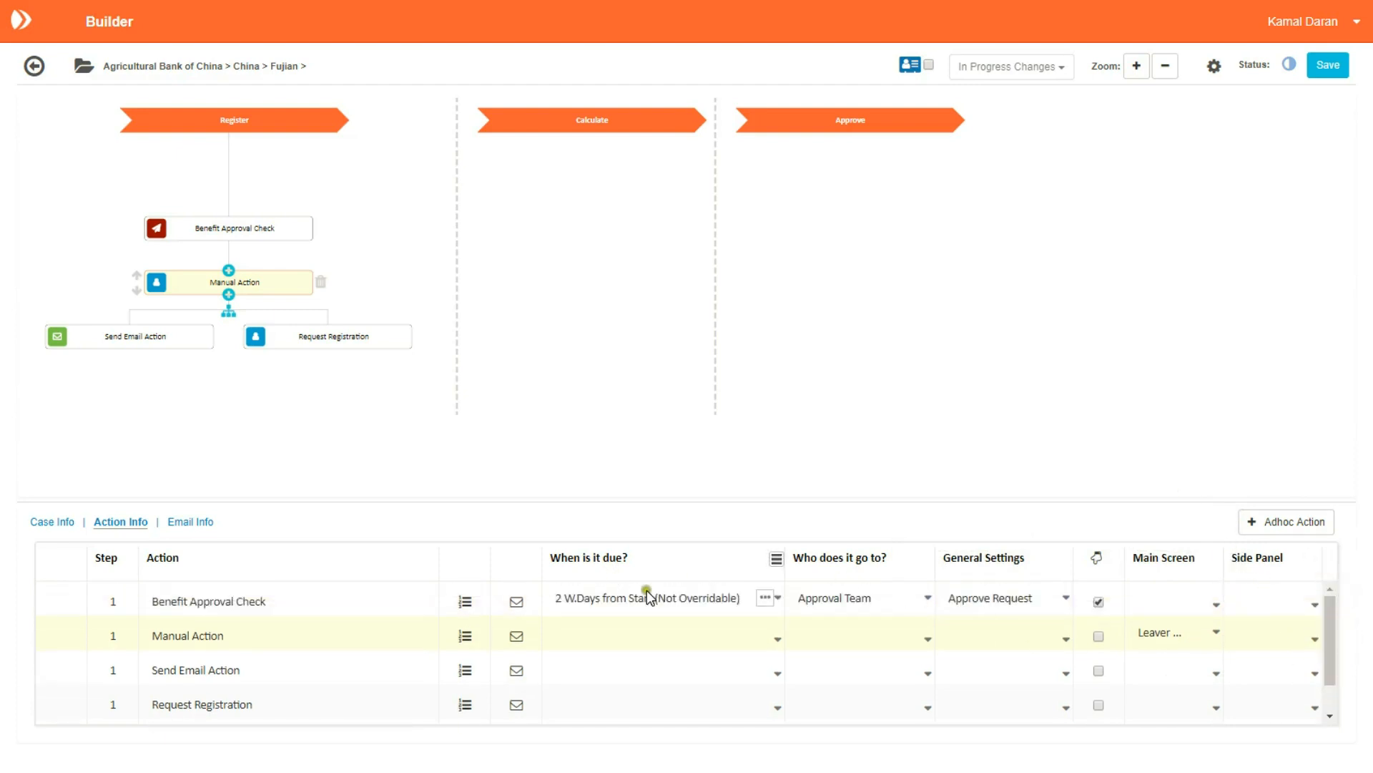
# Step: Show only the action table and fill row 1's due date, assignee and settings down to row 5
pyautogui.click(1214, 66)
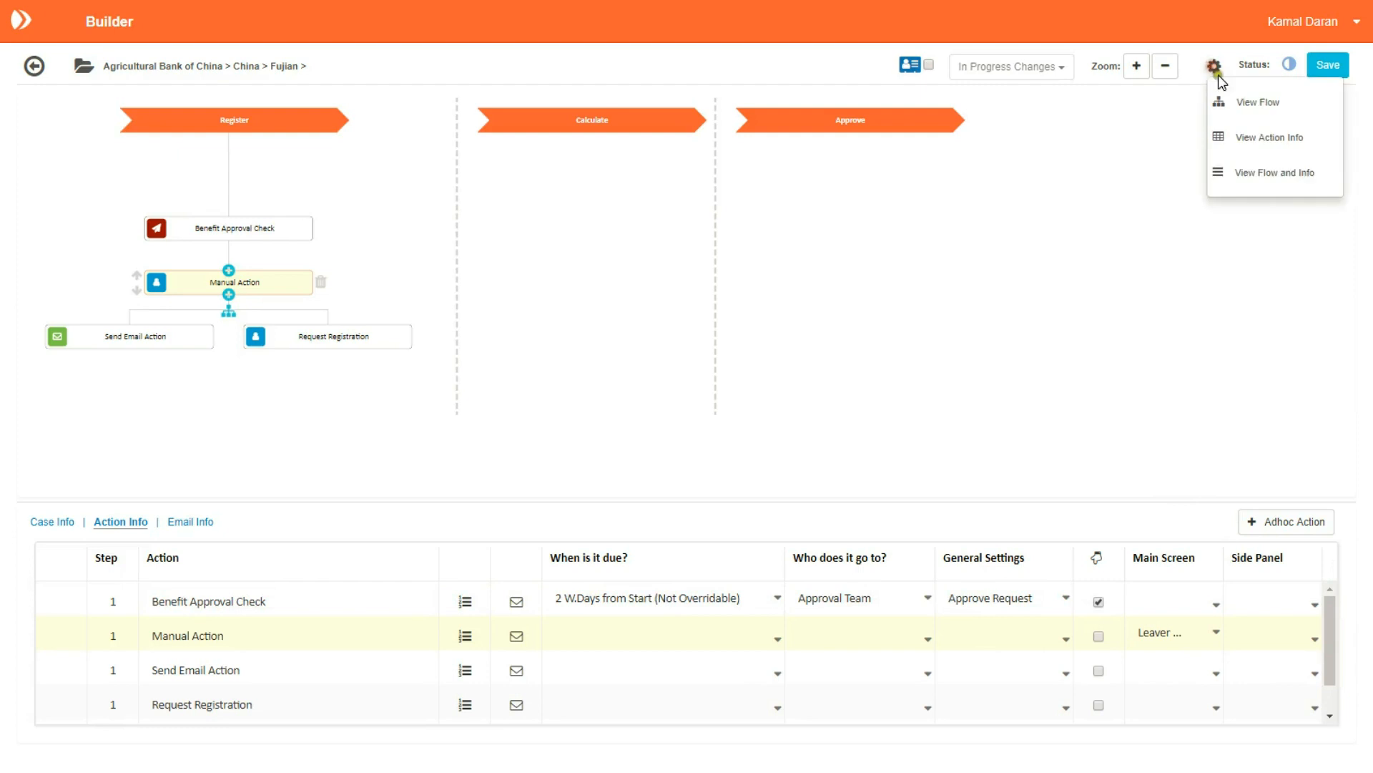
pyautogui.click(1247, 135)
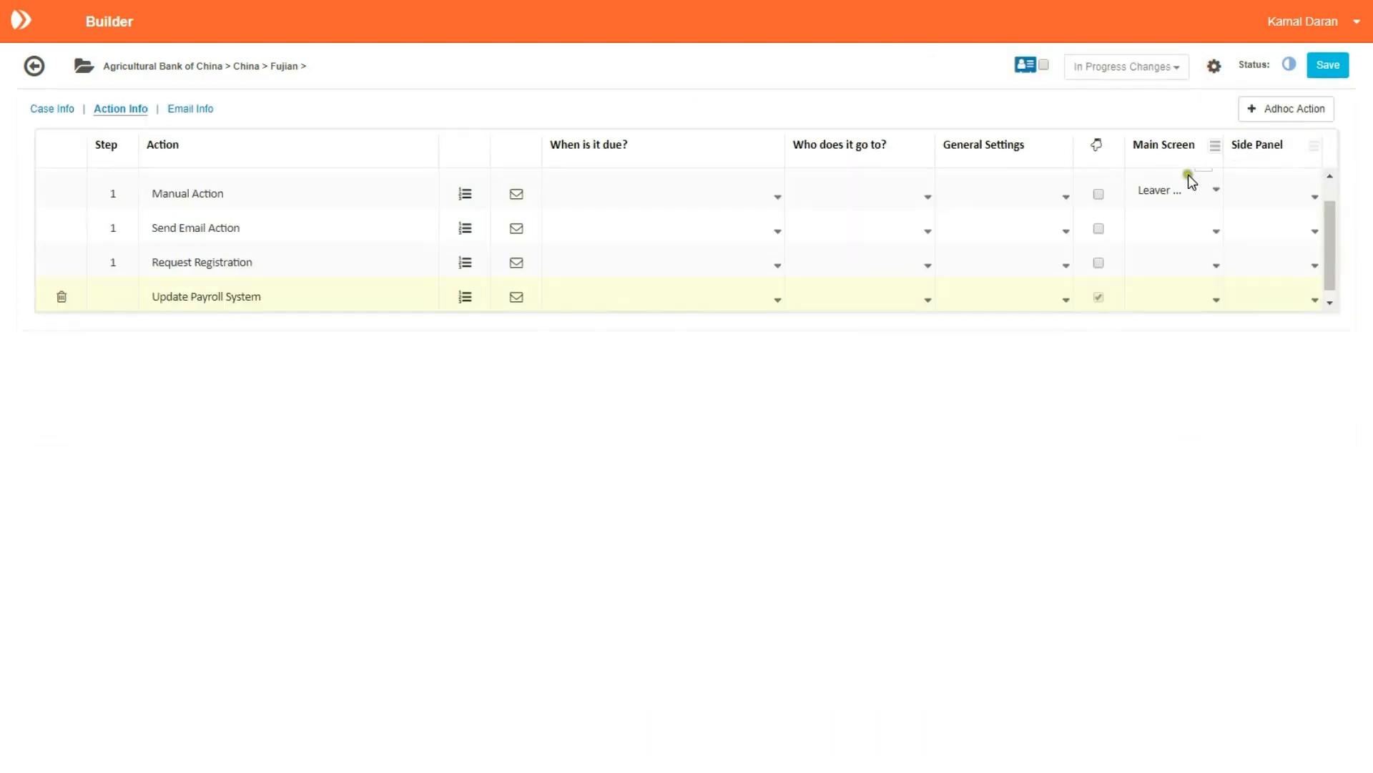
pyautogui.click(627, 187)
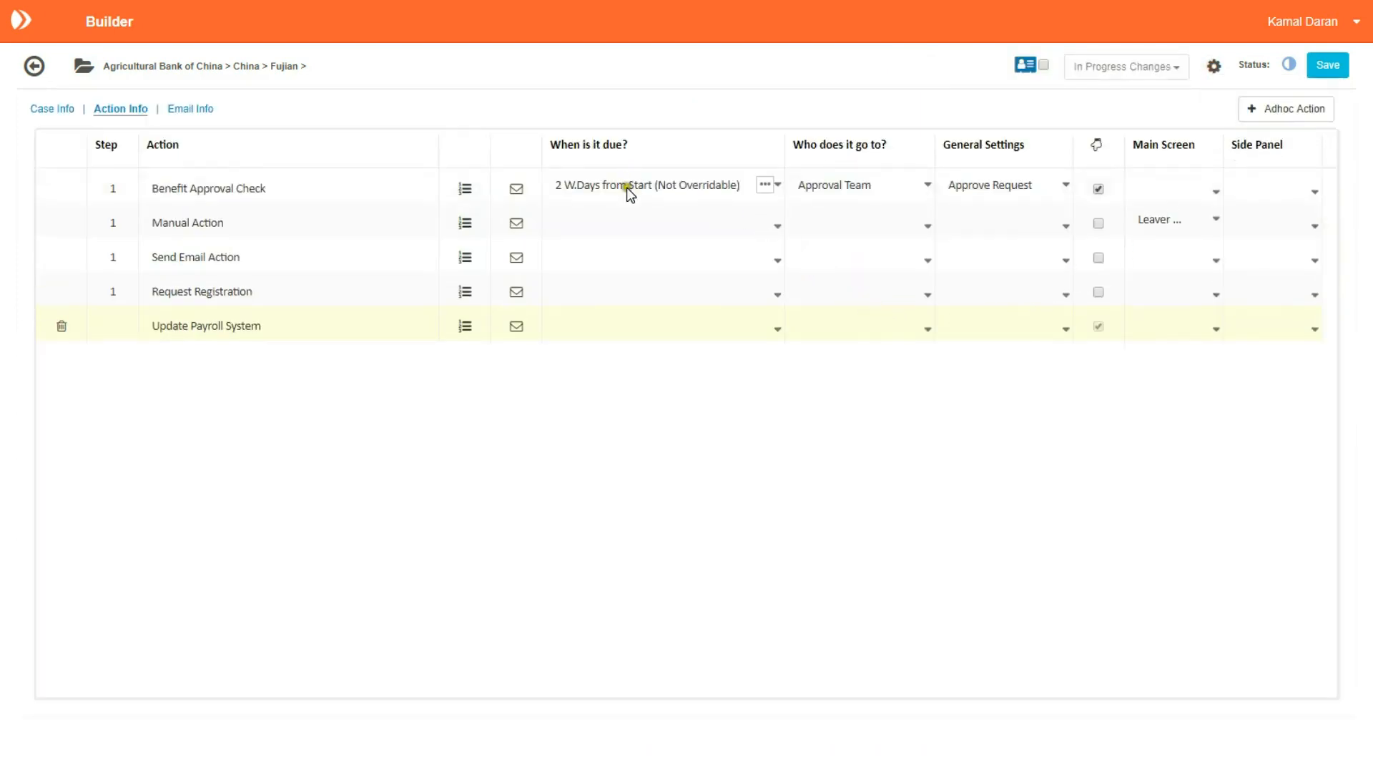
pyautogui.moveTo(628, 187); pyautogui.dragTo(655, 320)
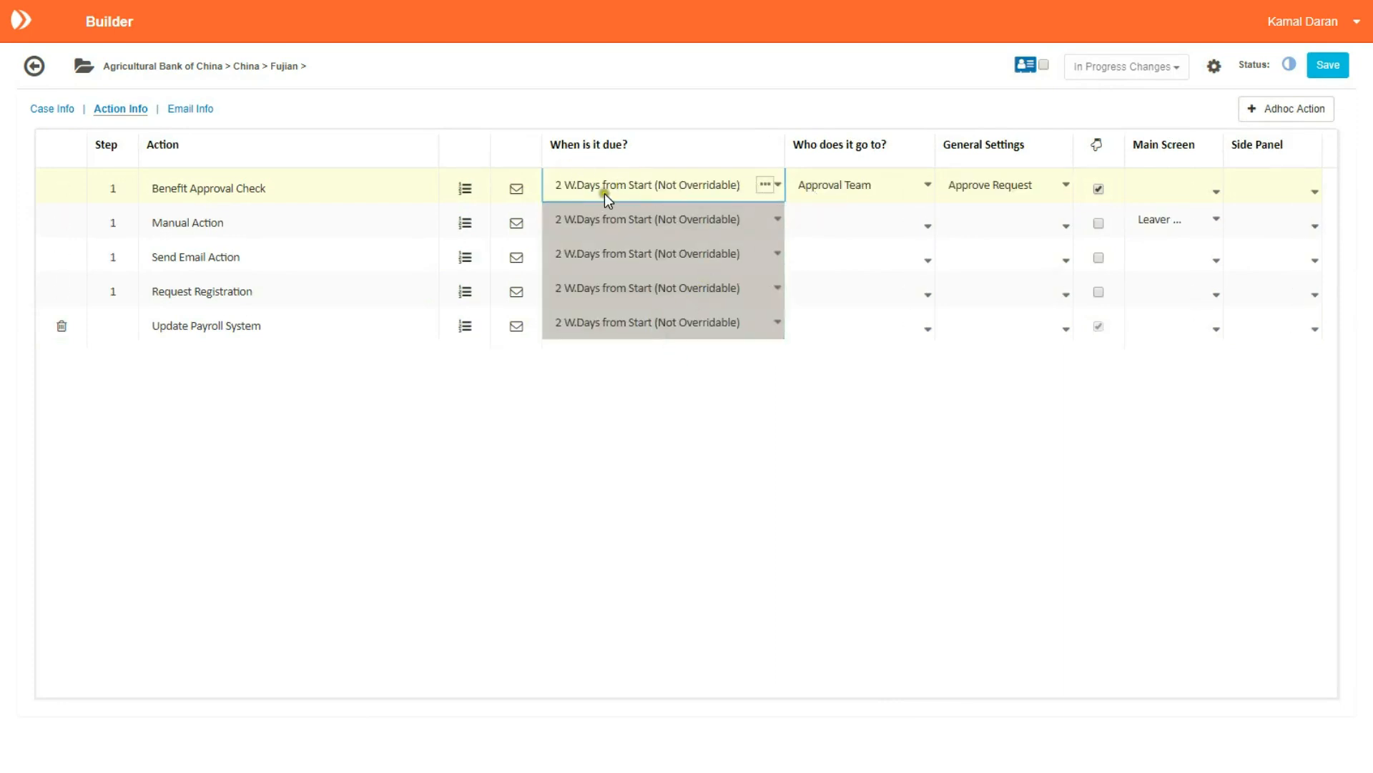
pyautogui.click(841, 189)
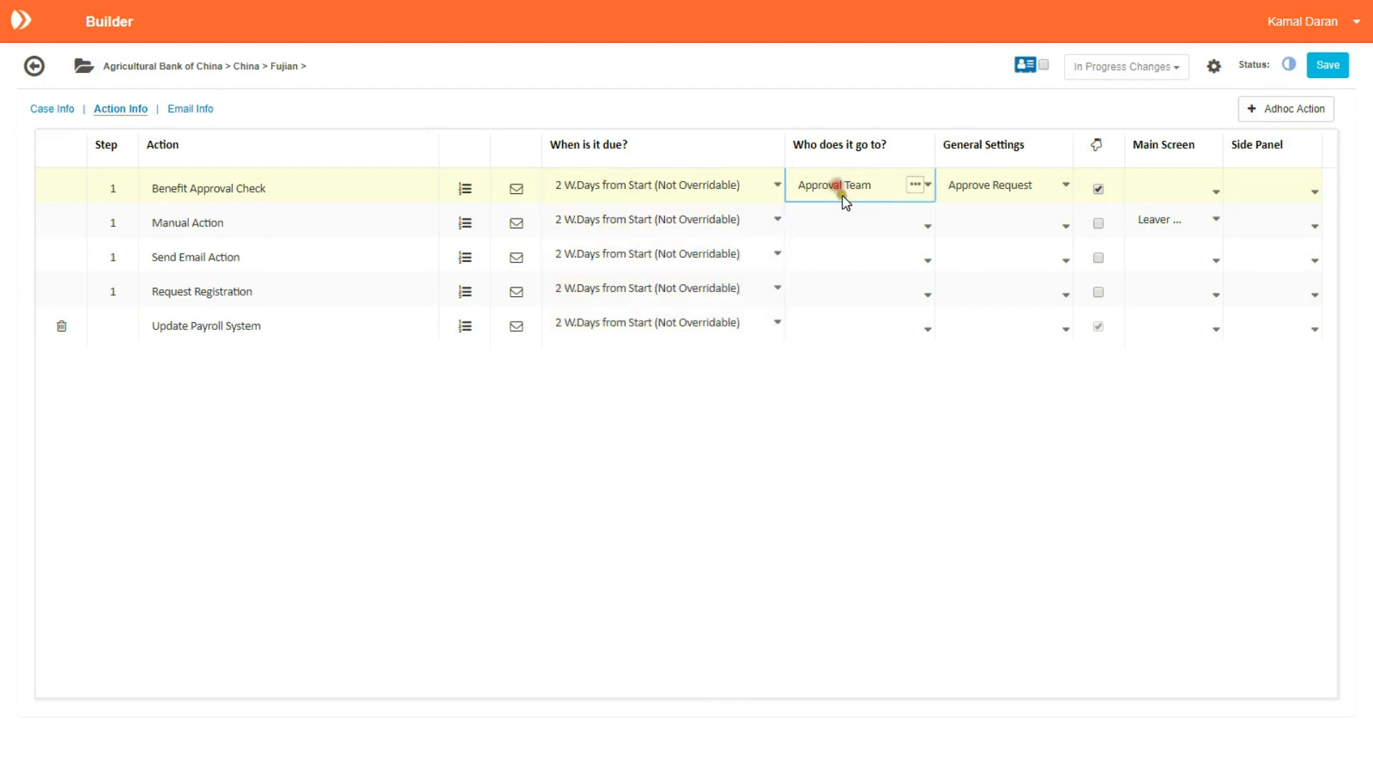
pyautogui.moveTo(844, 186); pyautogui.dragTo(930, 290)
pyautogui.click(975, 185)
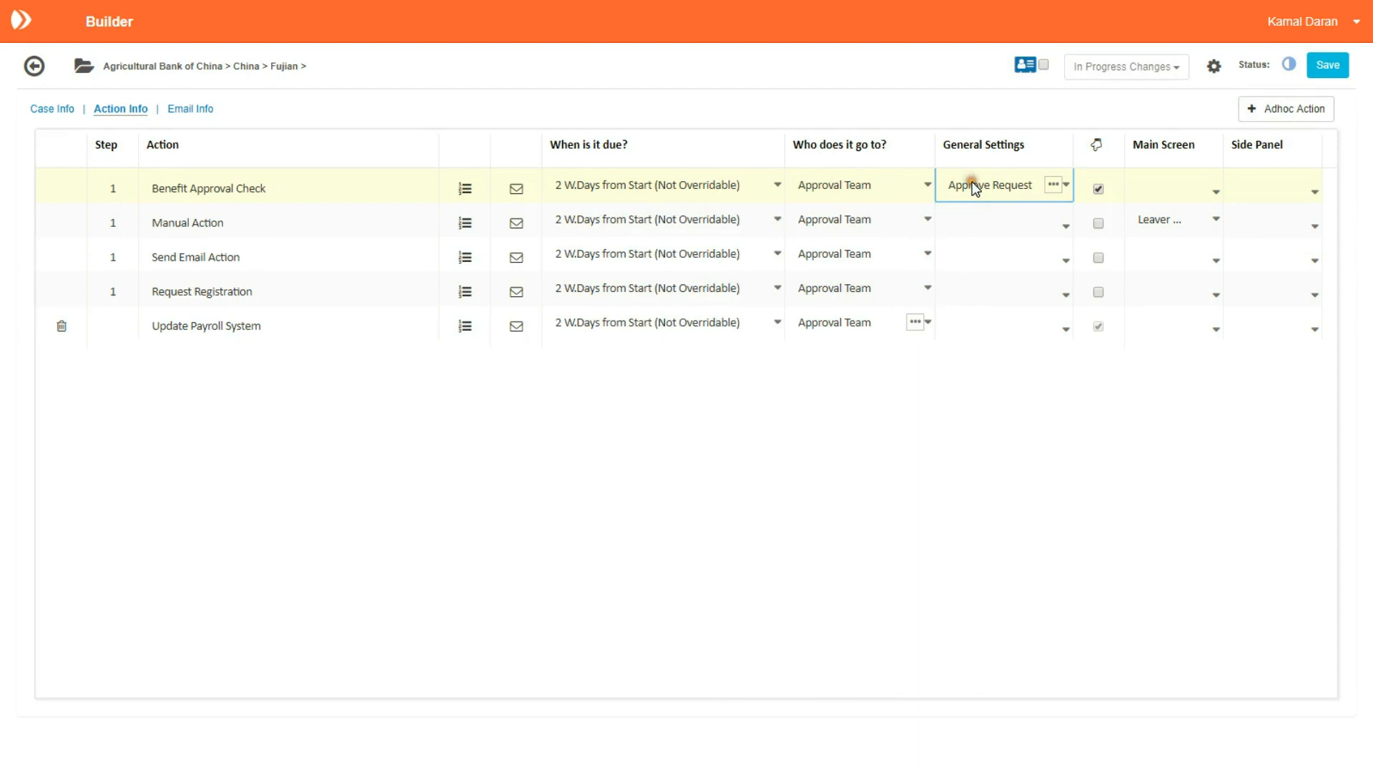
pyautogui.moveTo(975, 184); pyautogui.dragTo(1048, 301)
pyautogui.click(951, 93)
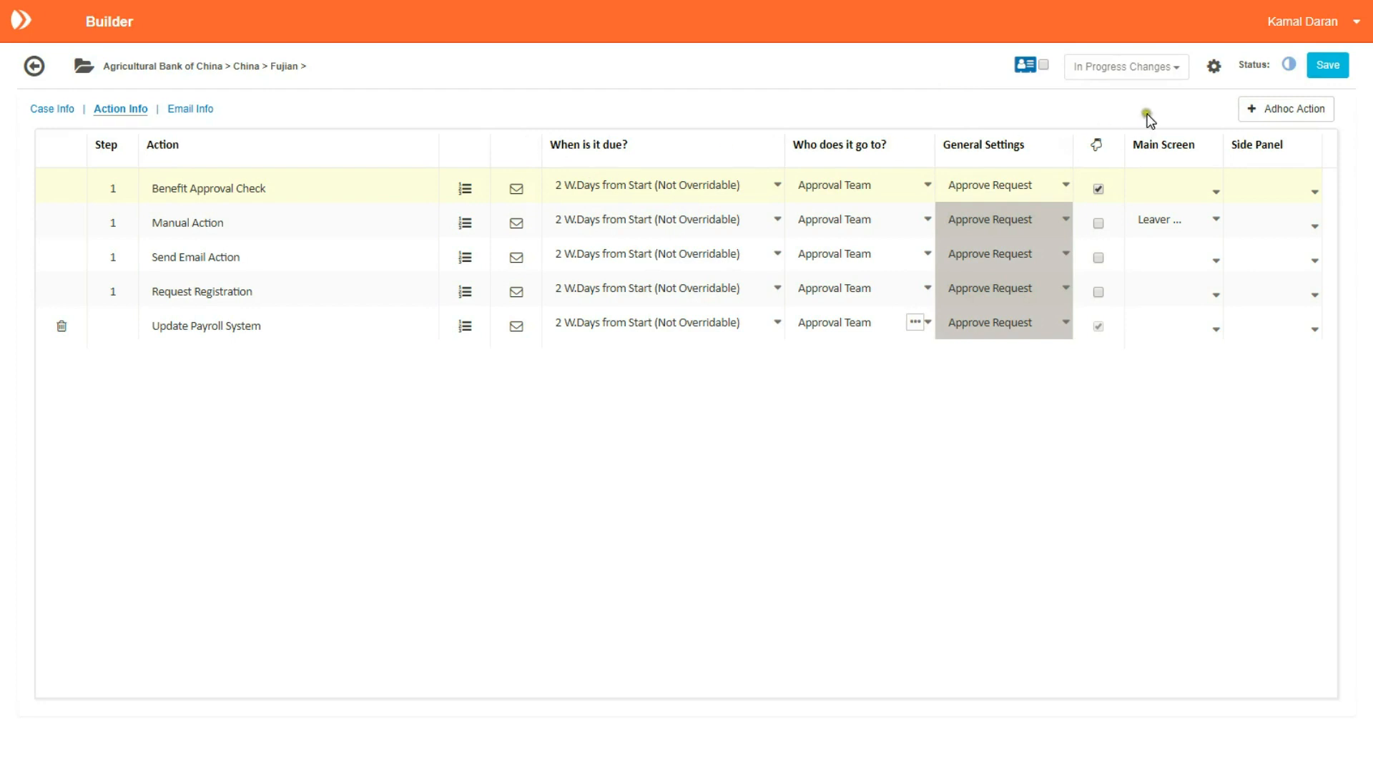
# Step: Save the workflow, check the Send Email Action validation issue, and jump to its Email Info
pyautogui.click(1322, 66)
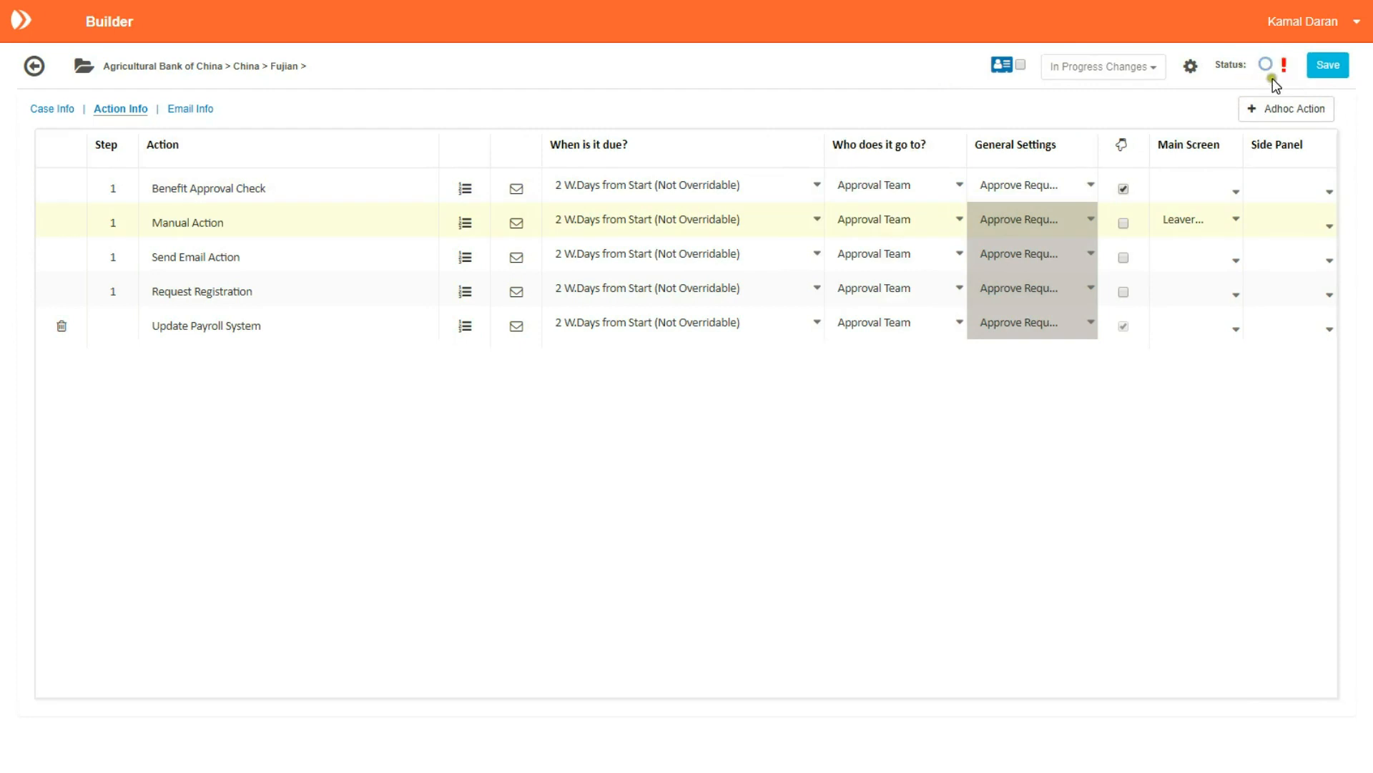
pyautogui.click(1284, 68)
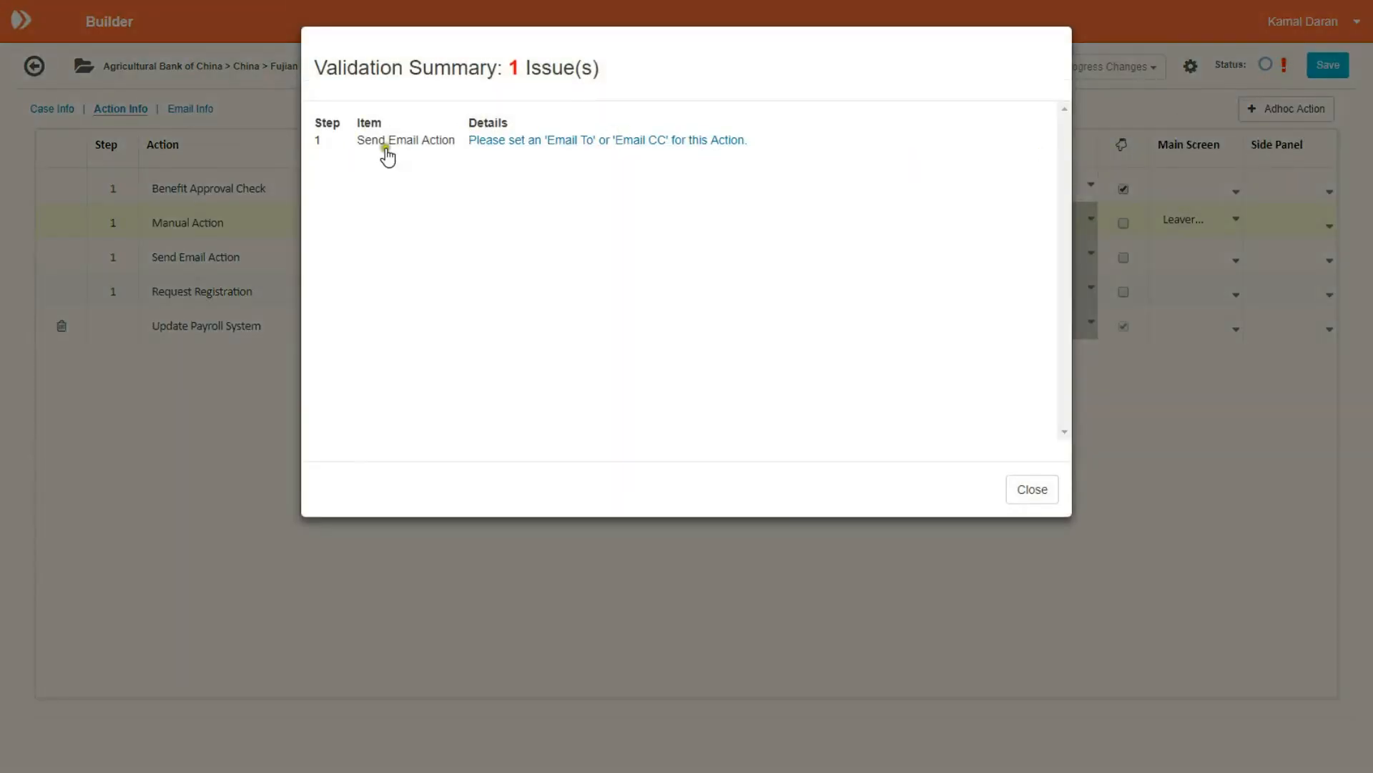
pyautogui.click(591, 141)
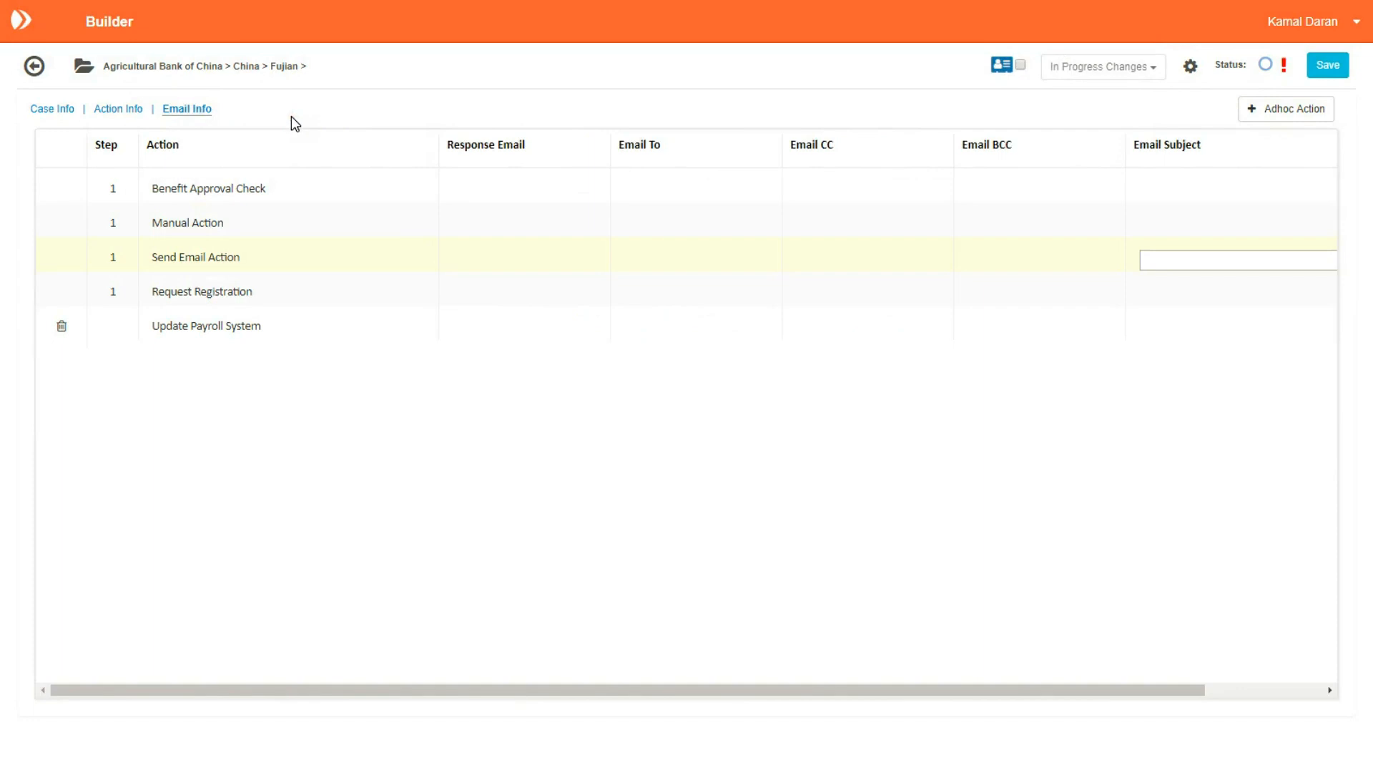
# Step: Give the Send Email Action the subject 'Subject' and a response from-address, then save the workflow
pyautogui.click(1160, 259)
pyautogui.write('Subject')
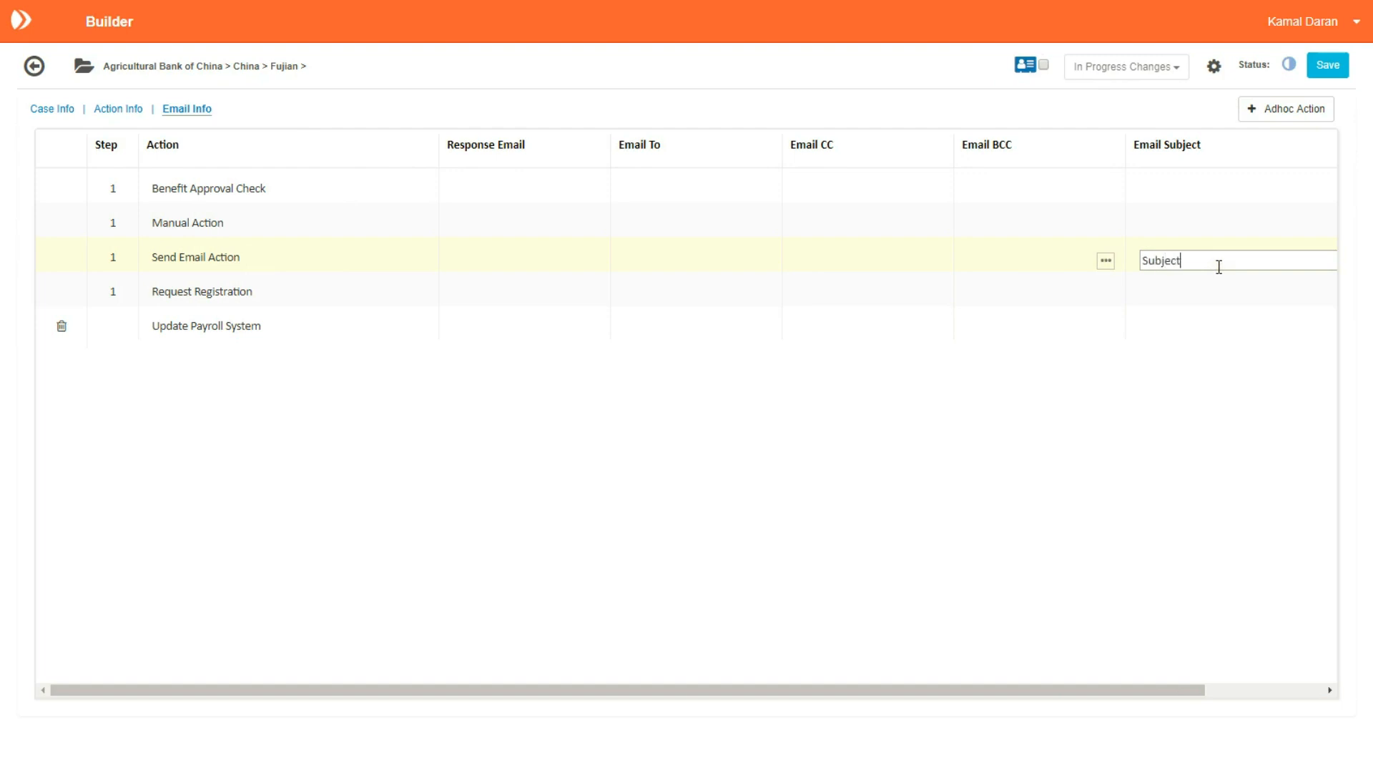
pyautogui.click(591, 256)
pyautogui.click(583, 134)
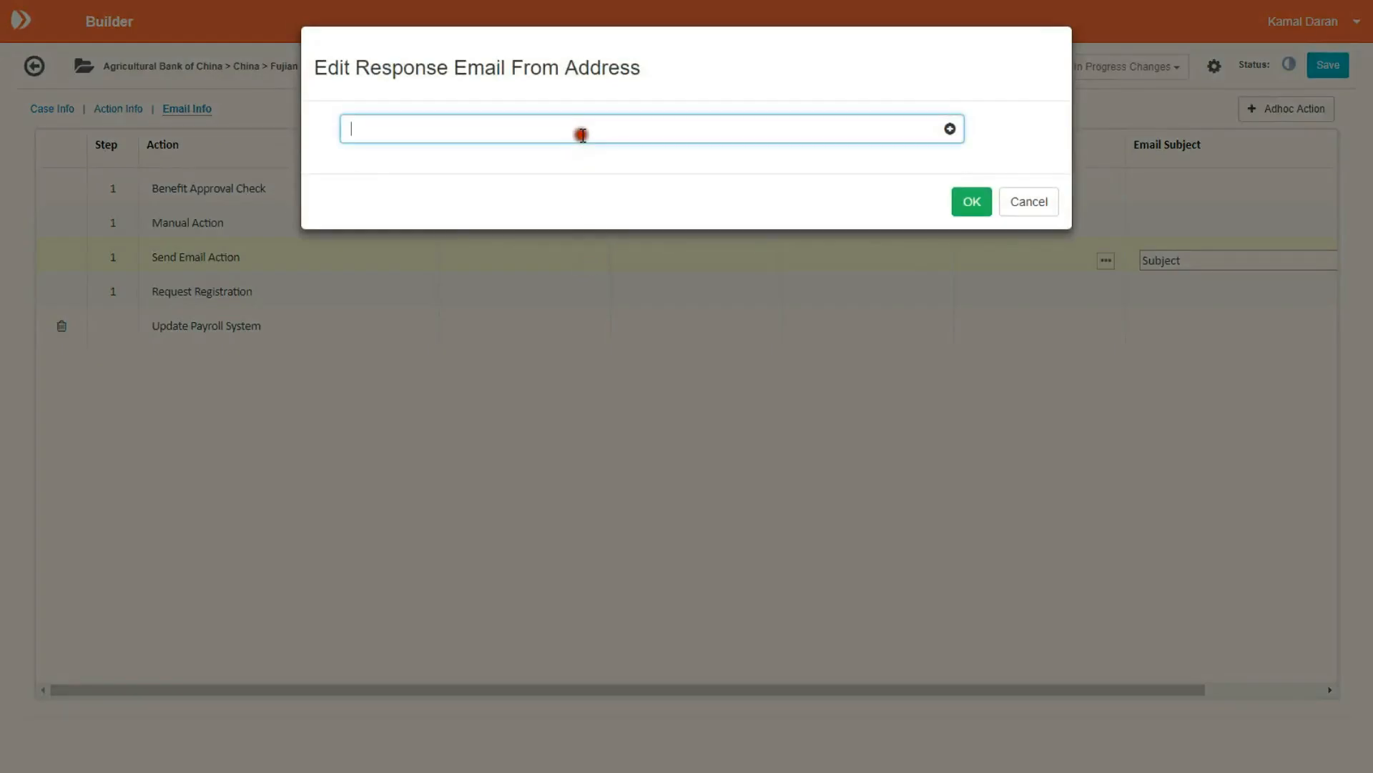
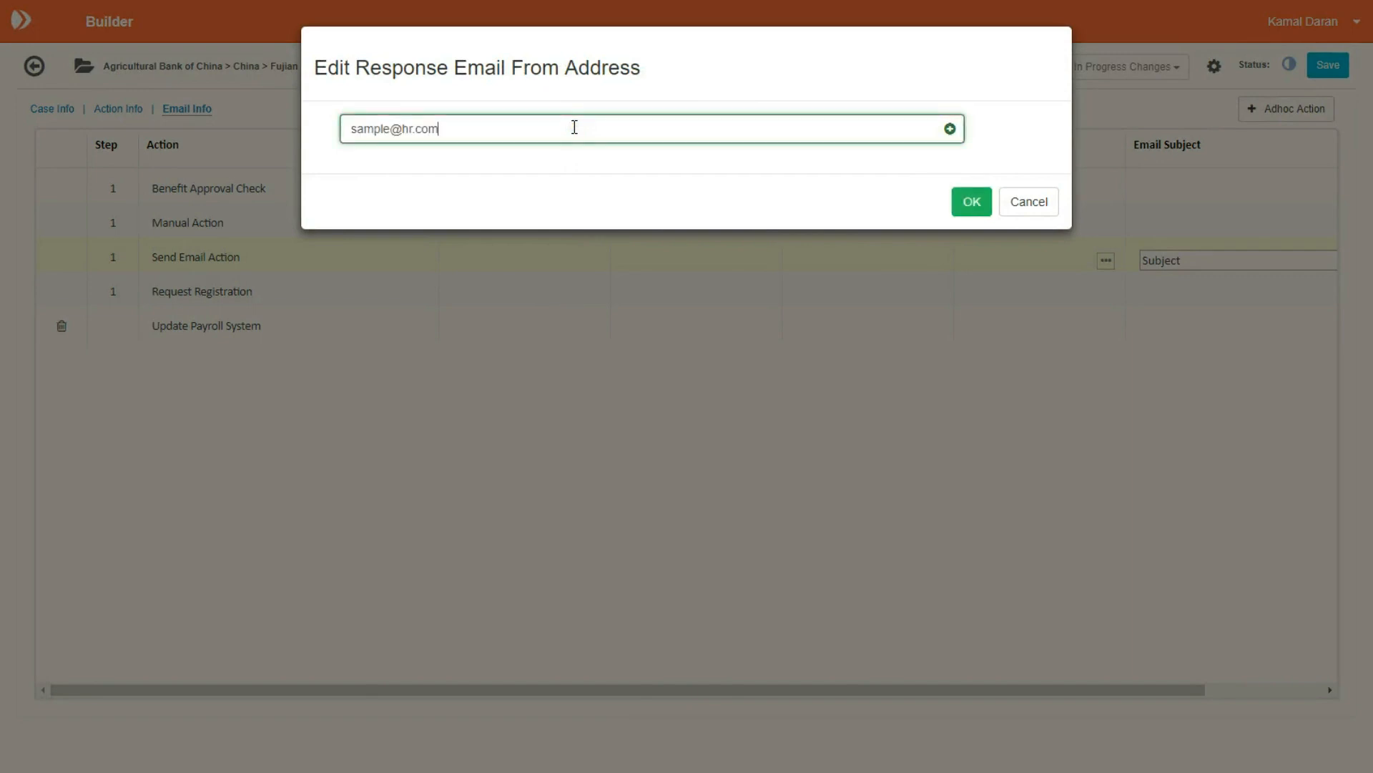
pyautogui.click(950, 128)
pyautogui.click(972, 235)
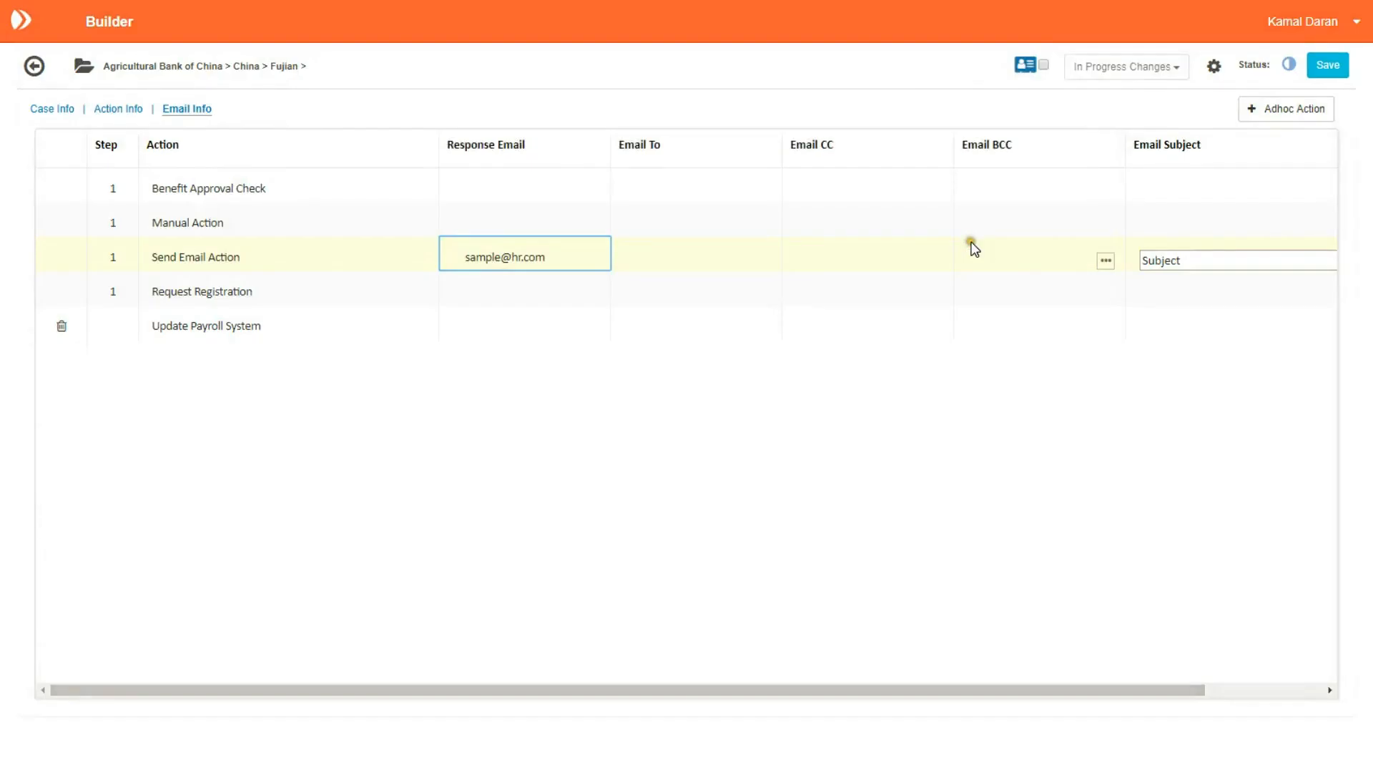
pyautogui.click(1327, 68)
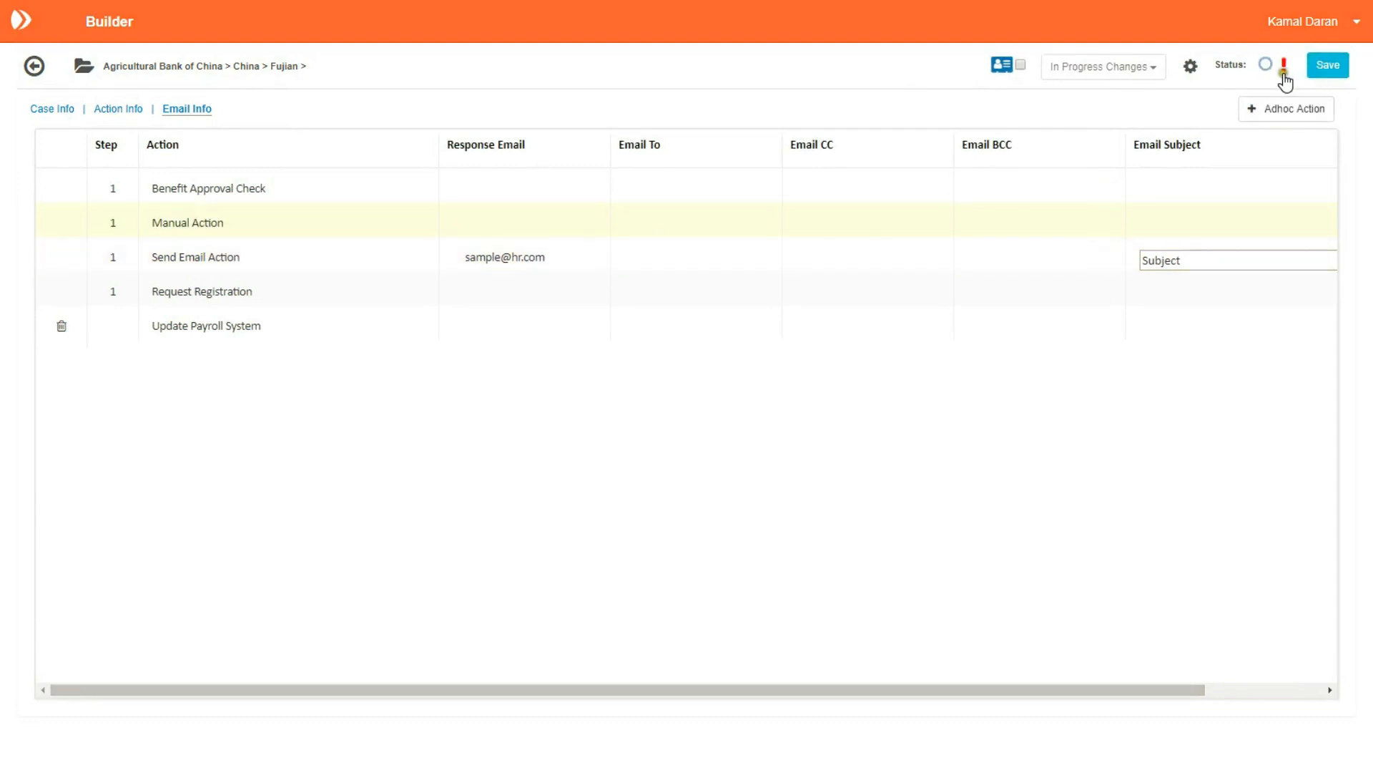
# Step: From the validation summary, set the Send Email Action's Email To recipient to Primary Contact
pyautogui.click(1285, 66)
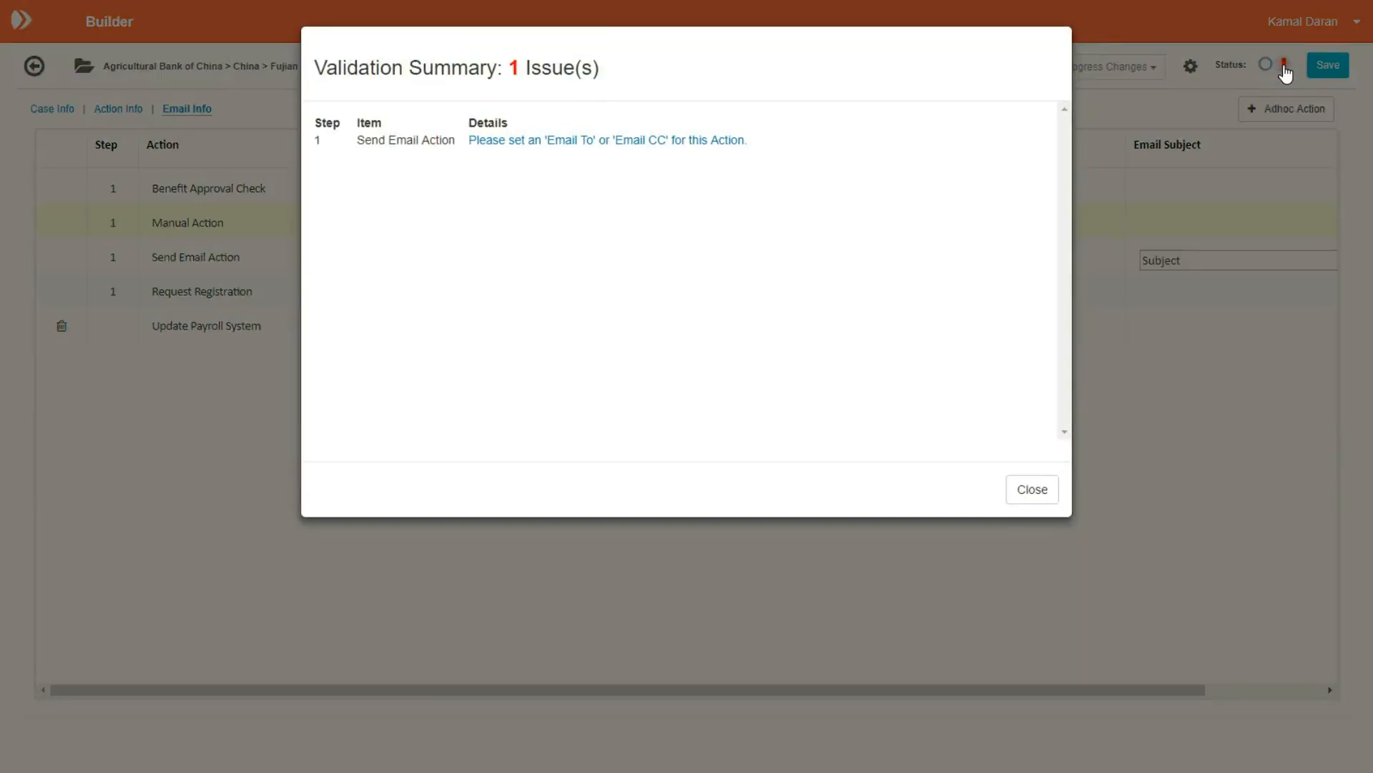
pyautogui.click(622, 139)
pyautogui.click(763, 263)
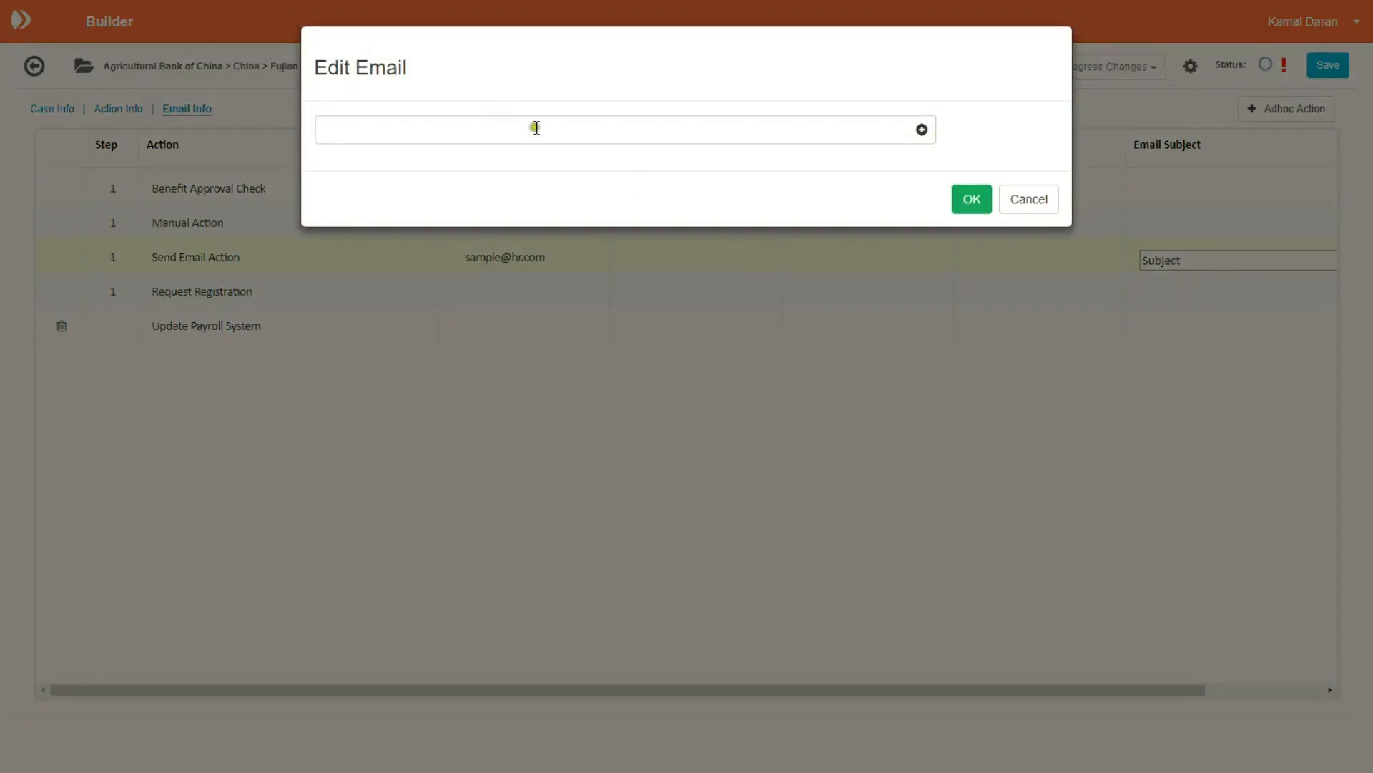
pyautogui.click(545, 132)
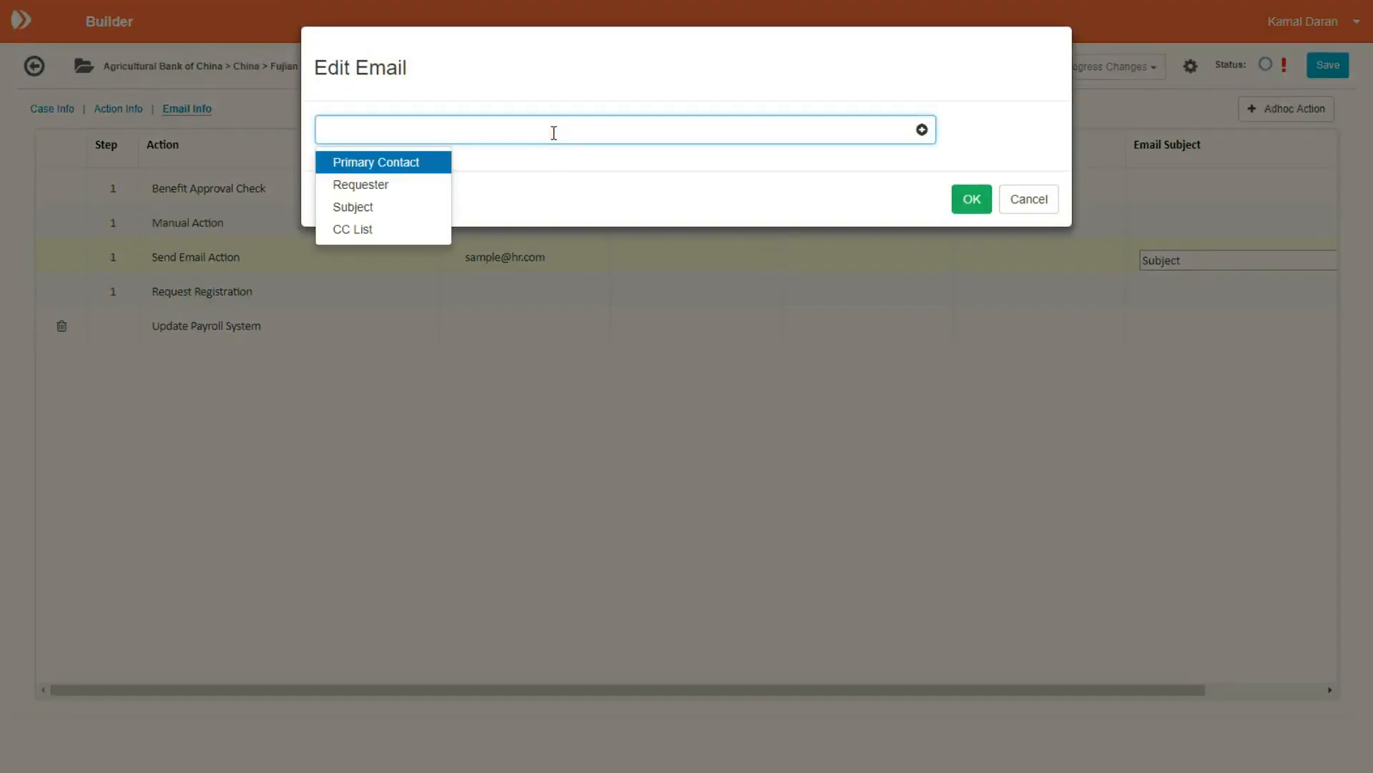
pyautogui.click(382, 162)
pyautogui.click(382, 162)
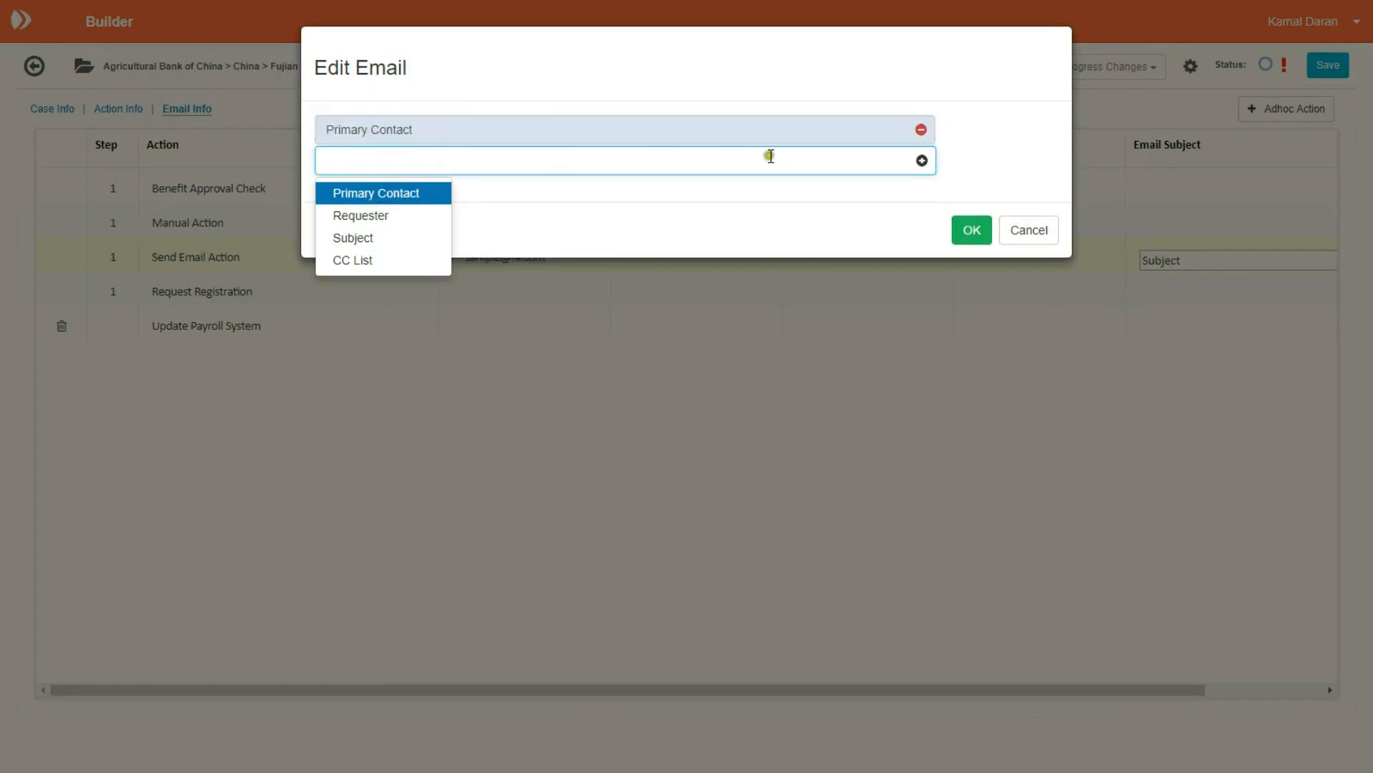
pyautogui.click(1019, 135)
pyautogui.click(973, 229)
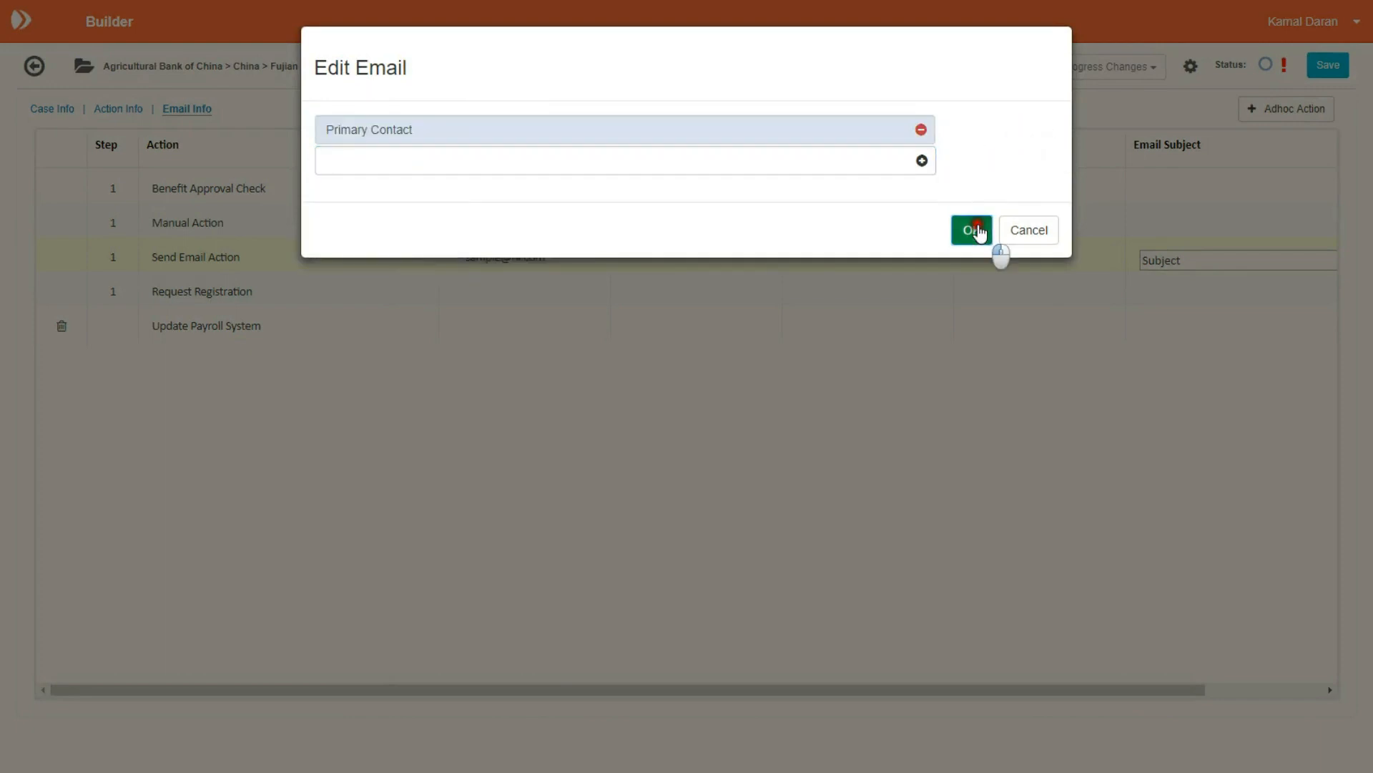
# Step: Save the workflow and set the validated draft live
pyautogui.click(1327, 65)
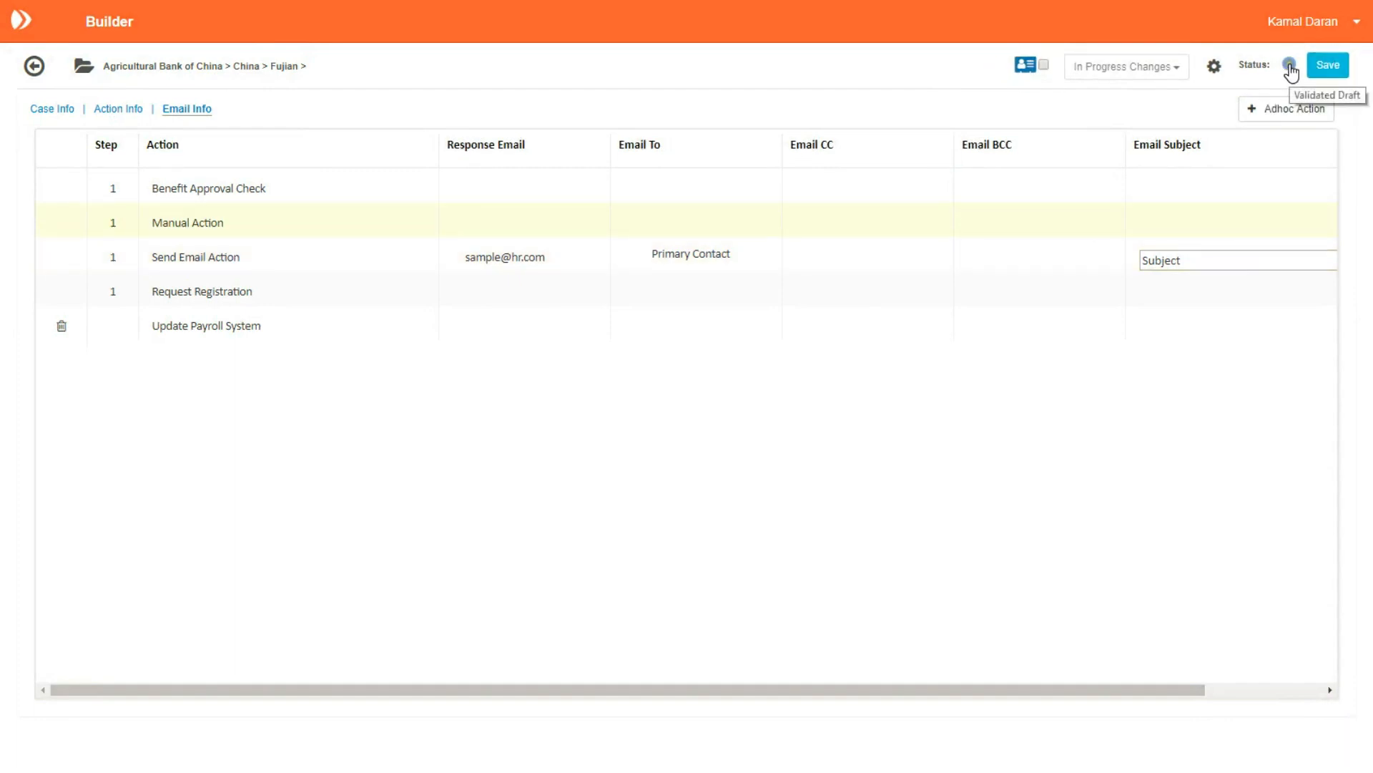
pyautogui.click(1291, 71)
pyautogui.click(1220, 113)
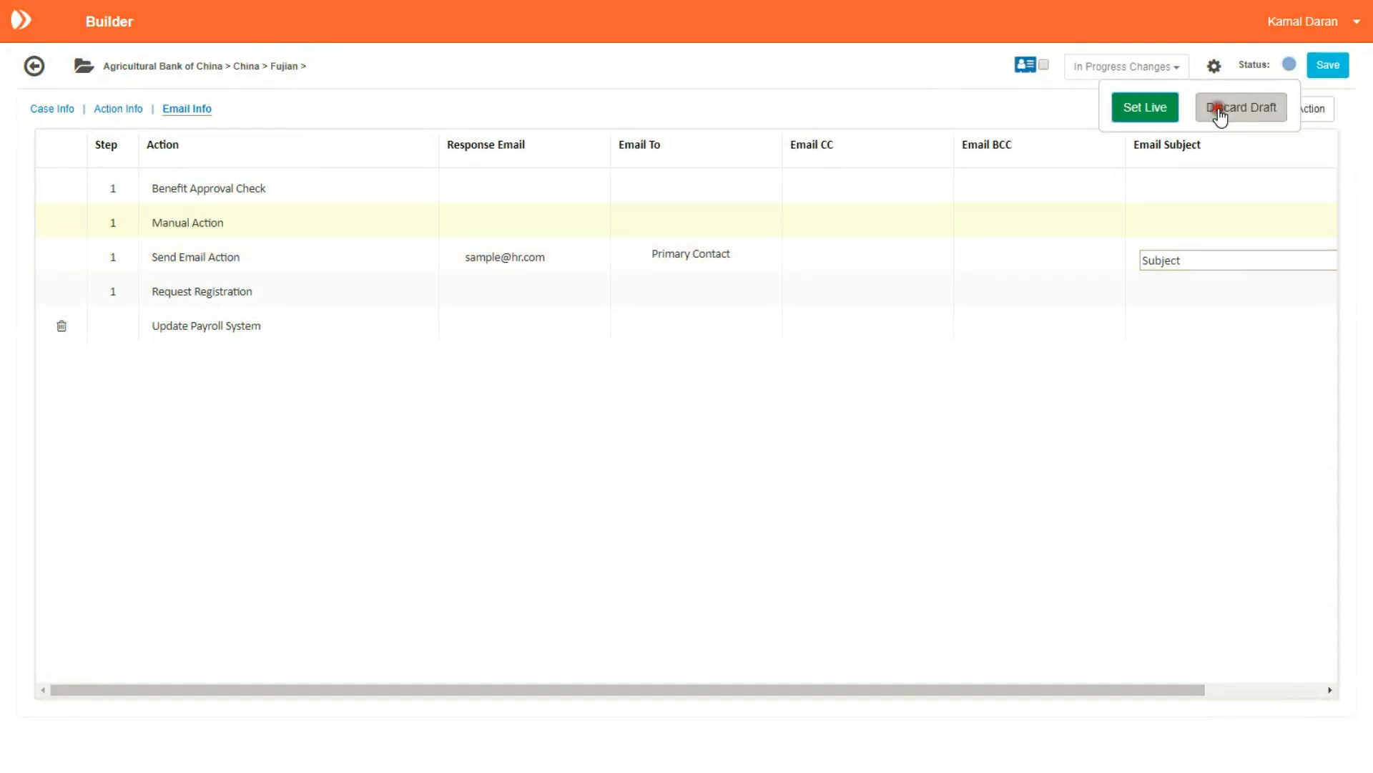